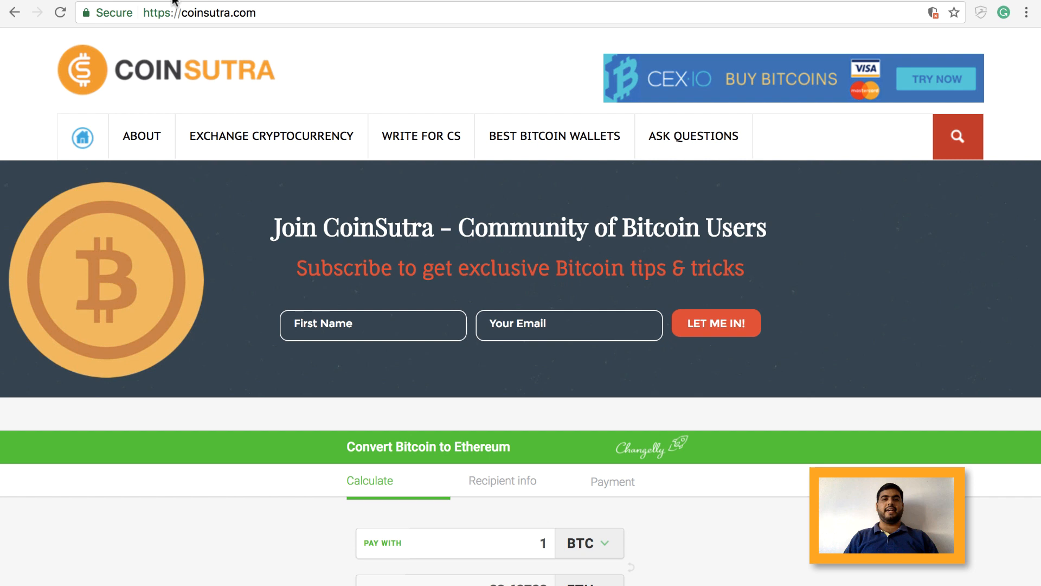
Switch the browser from the CoinSutra page to the Exodus releases tab.
key("ctrl+Tab")
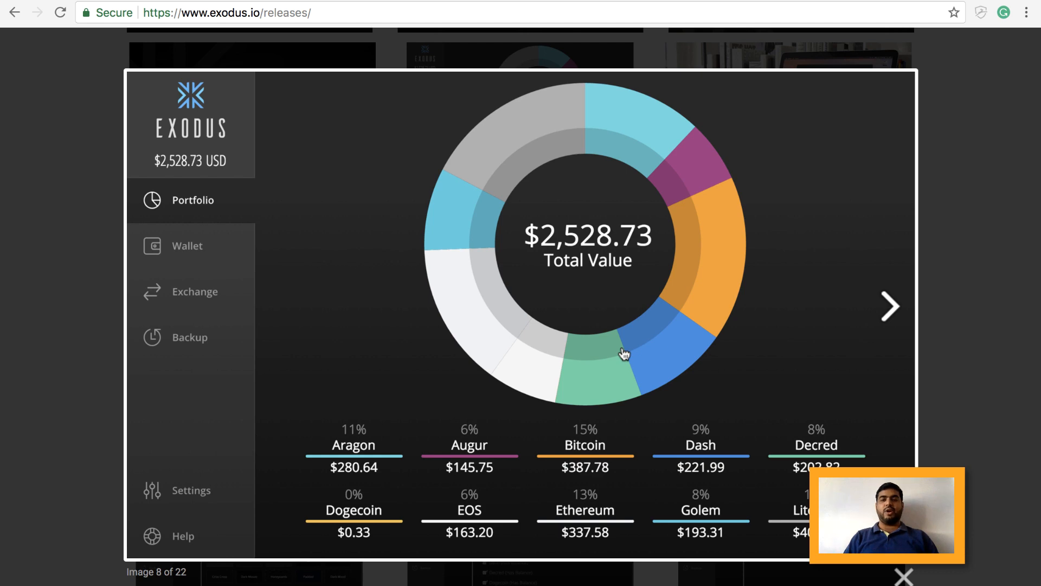
Page through the exchange and EOS wallet screenshots, close the gallery, and bring Exodus to the front.
left_click(887, 309)
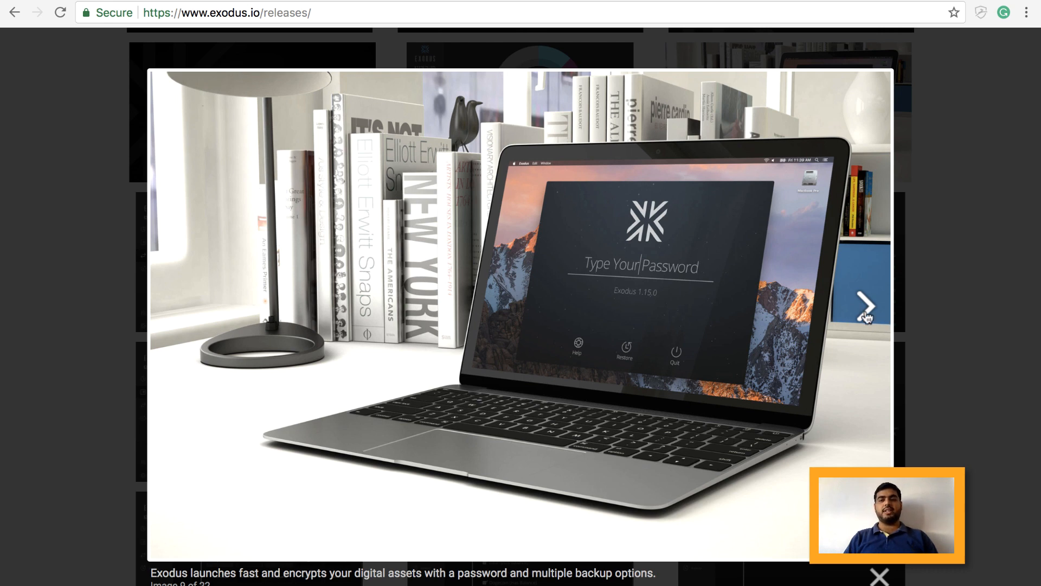
left_click(869, 317)
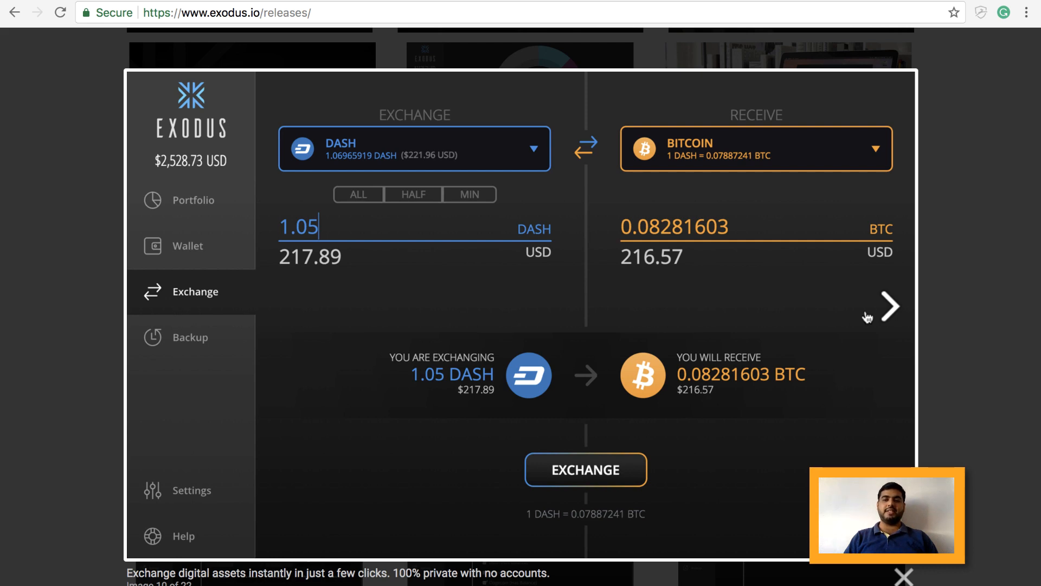
left_click(868, 317)
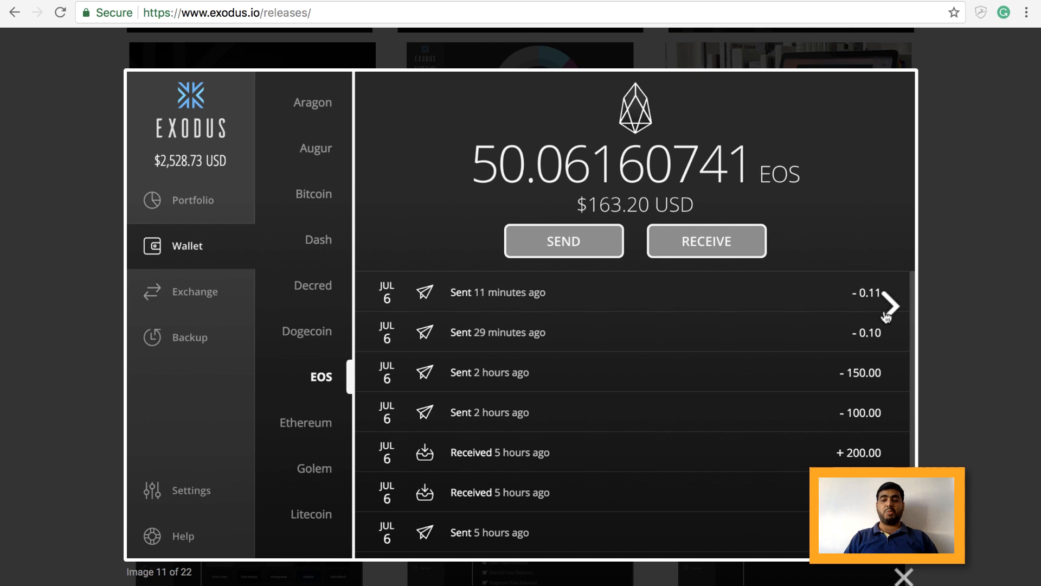
left_click(903, 576)
scroll(548, 204, "up", 10)
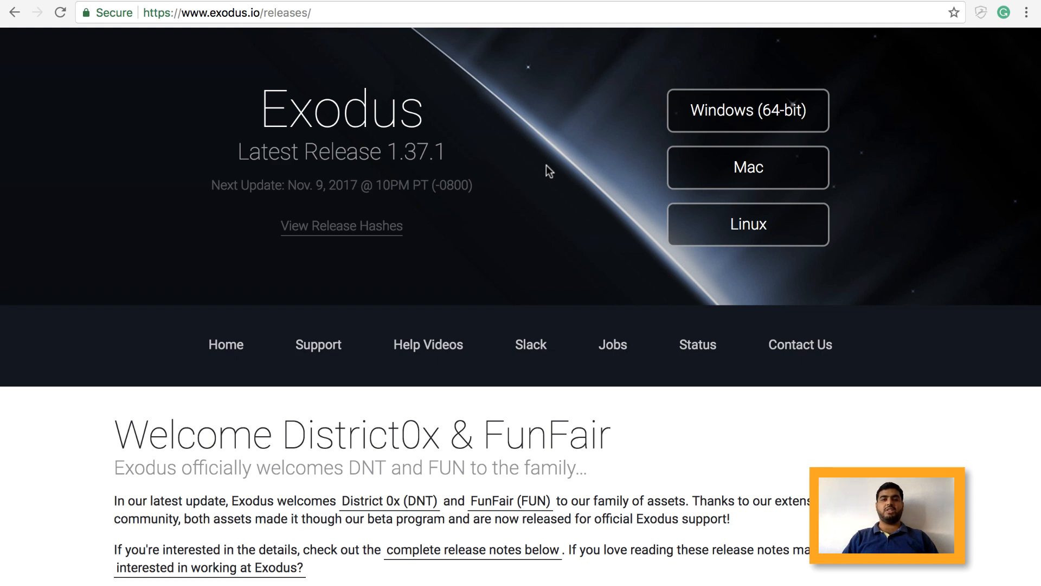
key("super+Tab")
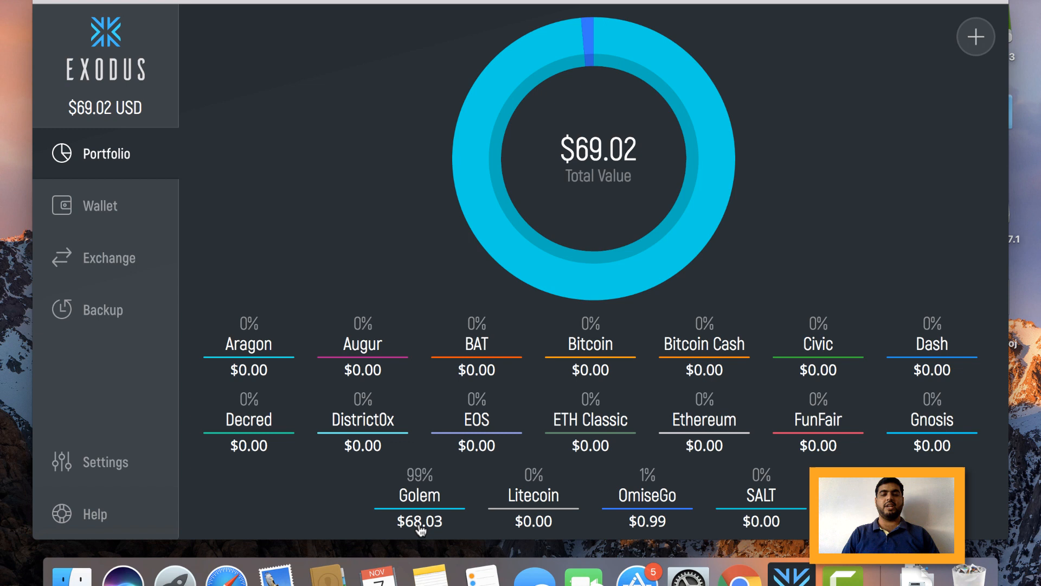
Show asset amounts as coin quantities and the total balance in BTC instead of USD.
left_click(421, 527)
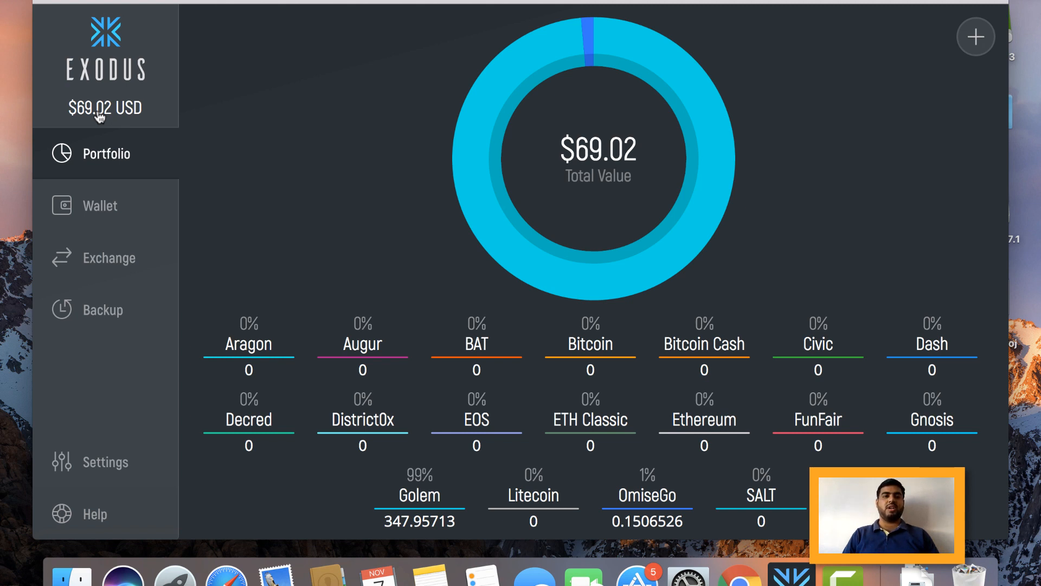
left_click(99, 113)
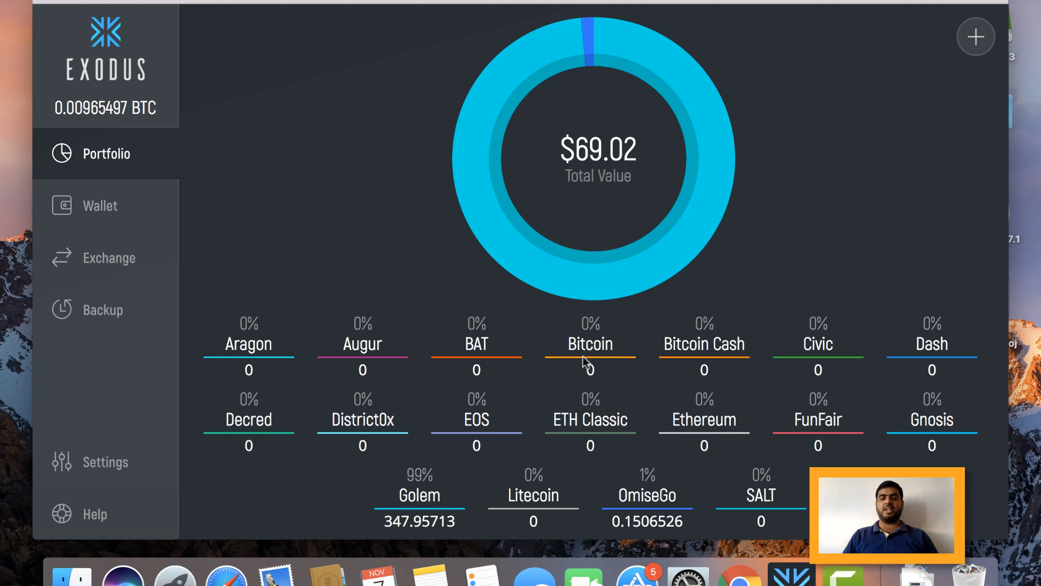
In the Show/Hide assets settings, hide Aragon, Augur and BAT from the wallet.
left_click(977, 37)
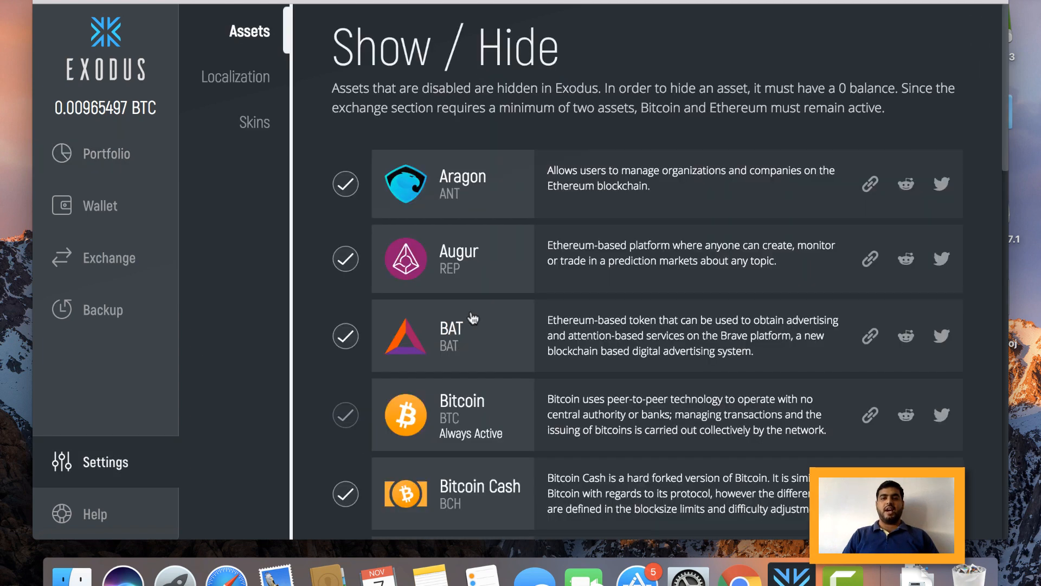
left_click(346, 183)
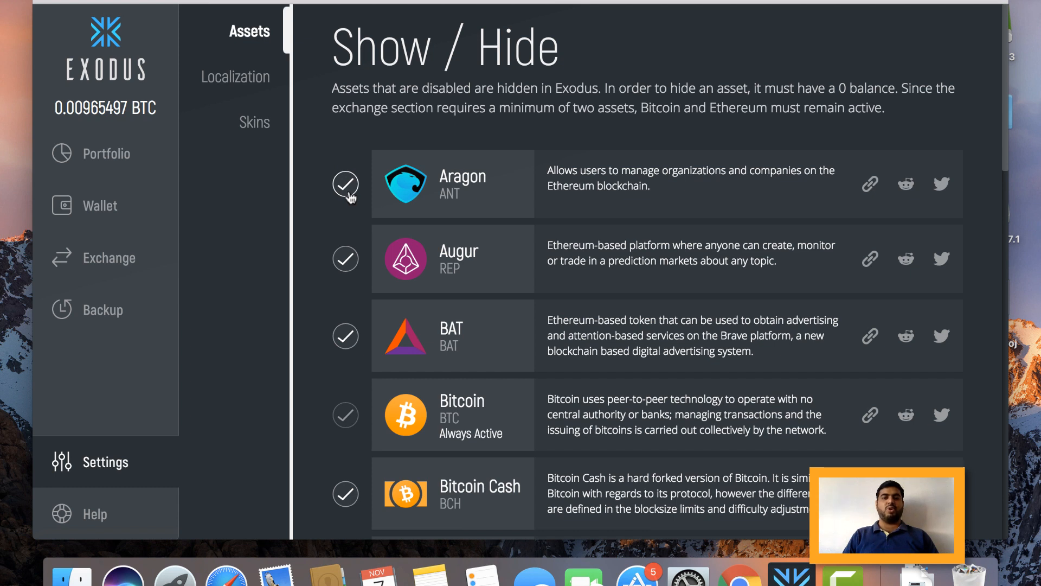
left_click(345, 184)
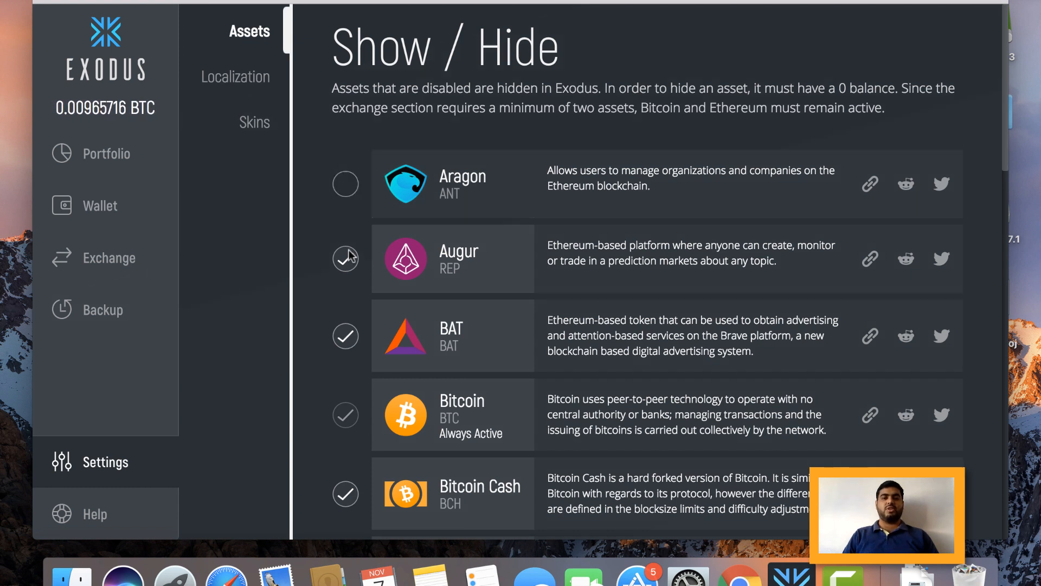
left_click(345, 259)
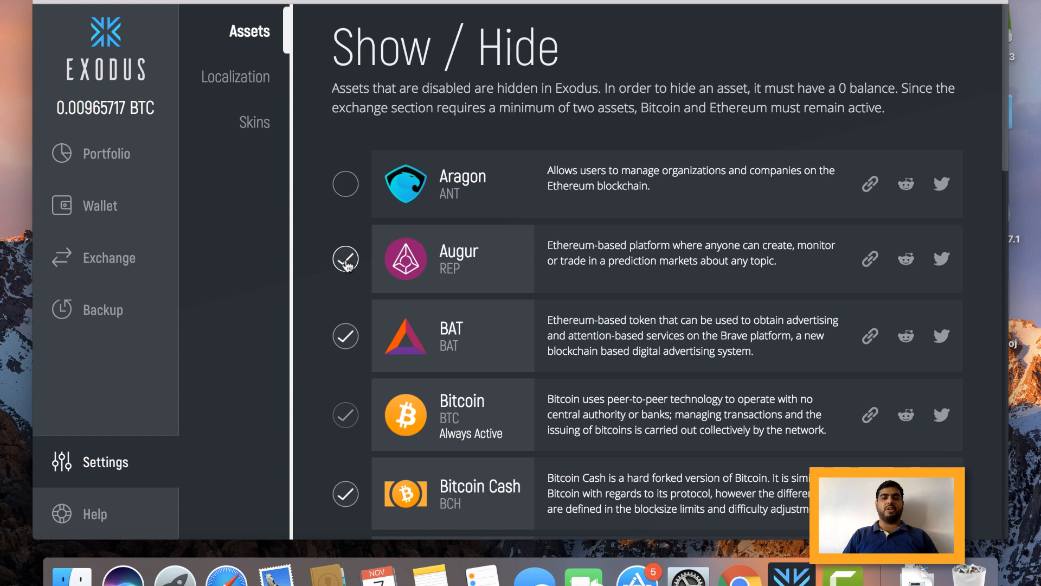
left_click(346, 259)
left_click(346, 335)
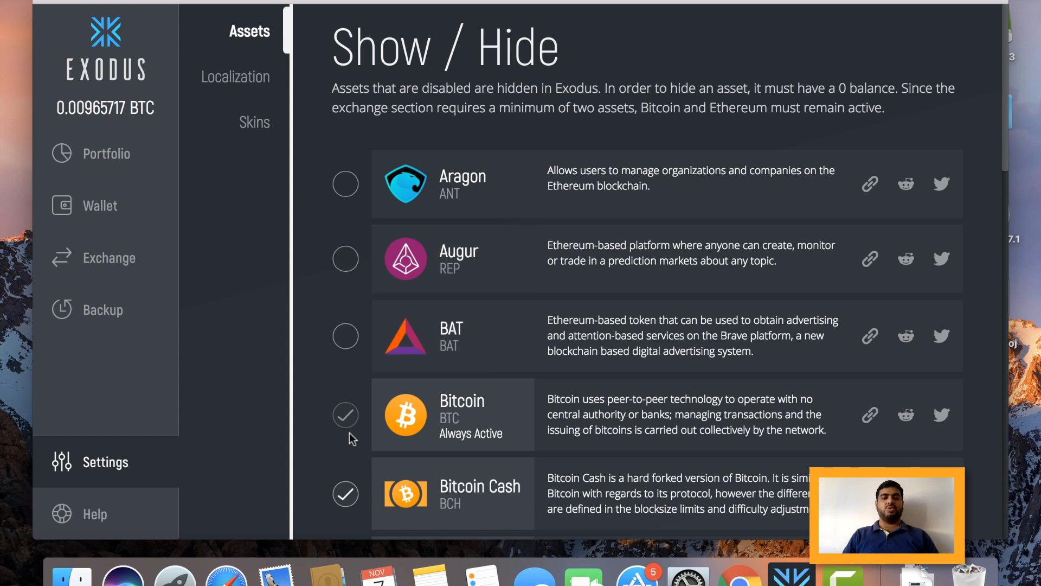
scroll(350, 432, "down", 2)
scroll(349, 432, "down", 2)
scroll(349, 432, "down", 1)
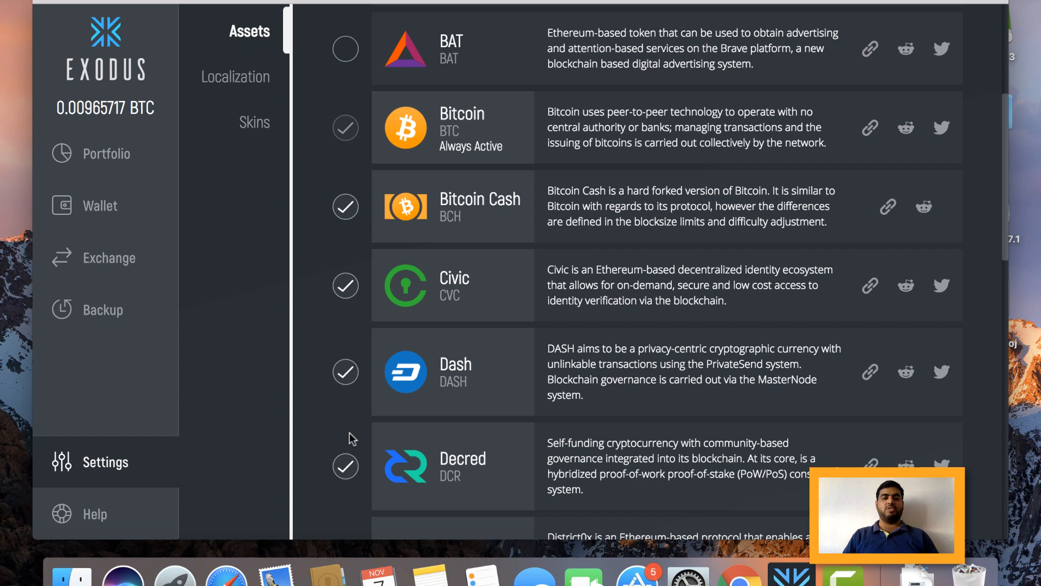
scroll(349, 433, "down", 3)
scroll(349, 432, "down", 1)
Hide Decred, District0x, EOS, ETH Classic, FunFair, Gnosis and SALT from the wallet.
left_click(346, 259)
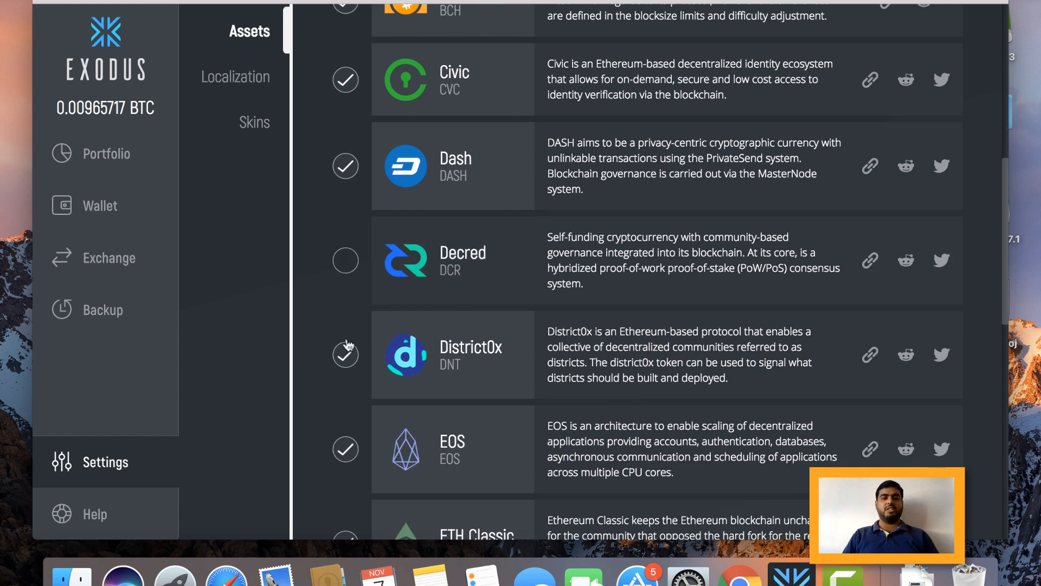
left_click(346, 354)
scroll(348, 349, "down", 2)
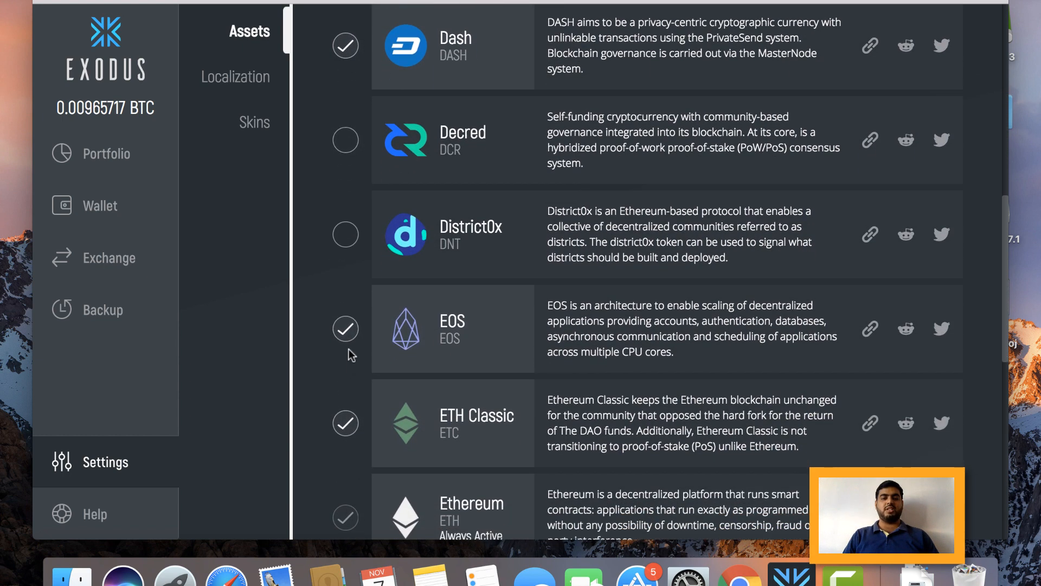
left_click(346, 328)
left_click(345, 424)
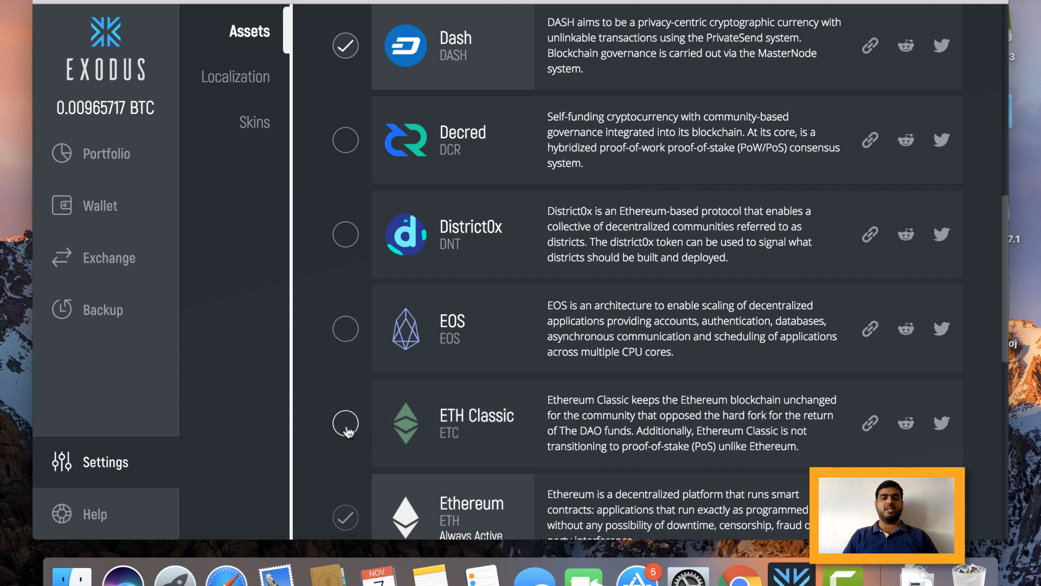
scroll(347, 432, "down", 2)
scroll(348, 432, "down", 1)
left_click(345, 387)
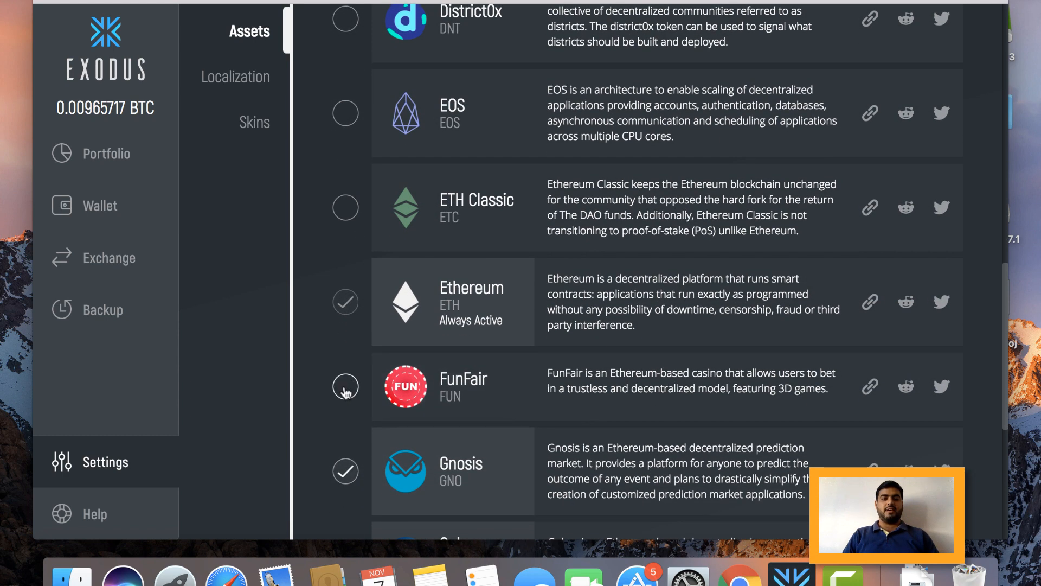
left_click(345, 470)
scroll(346, 472, "down", 2)
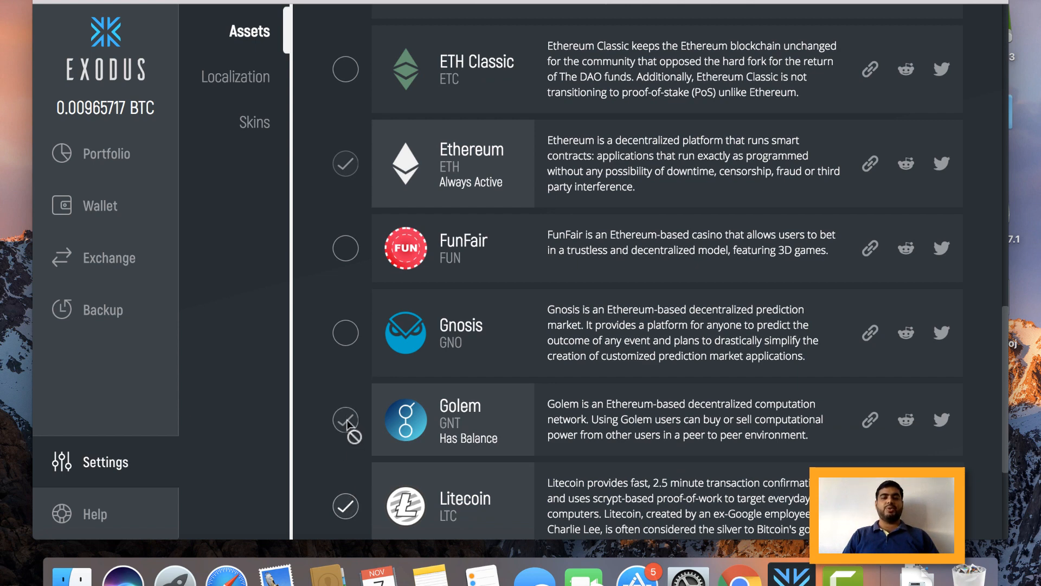
scroll(348, 423, "down", 2)
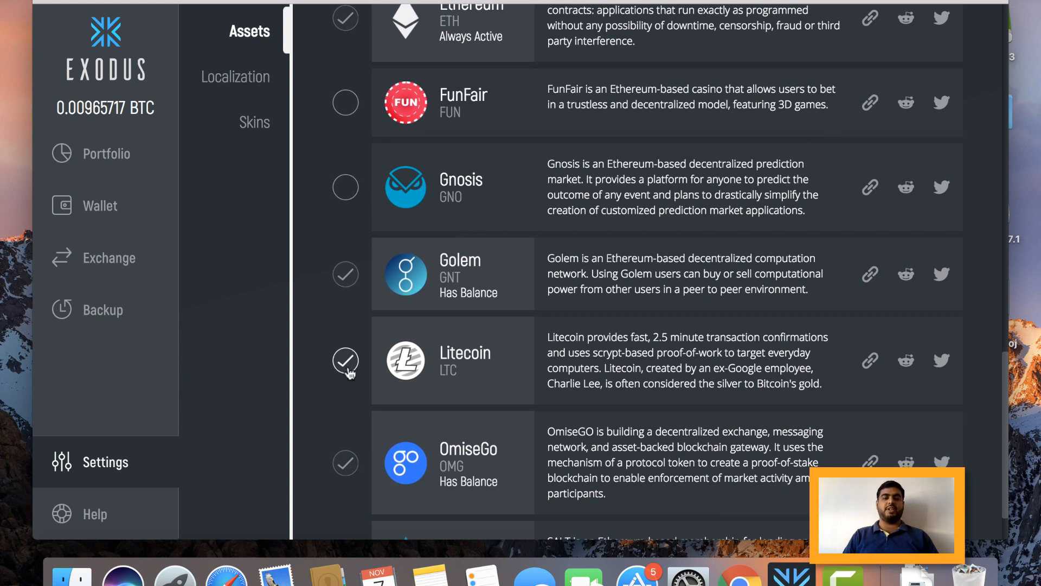
scroll(347, 401, "down", 1)
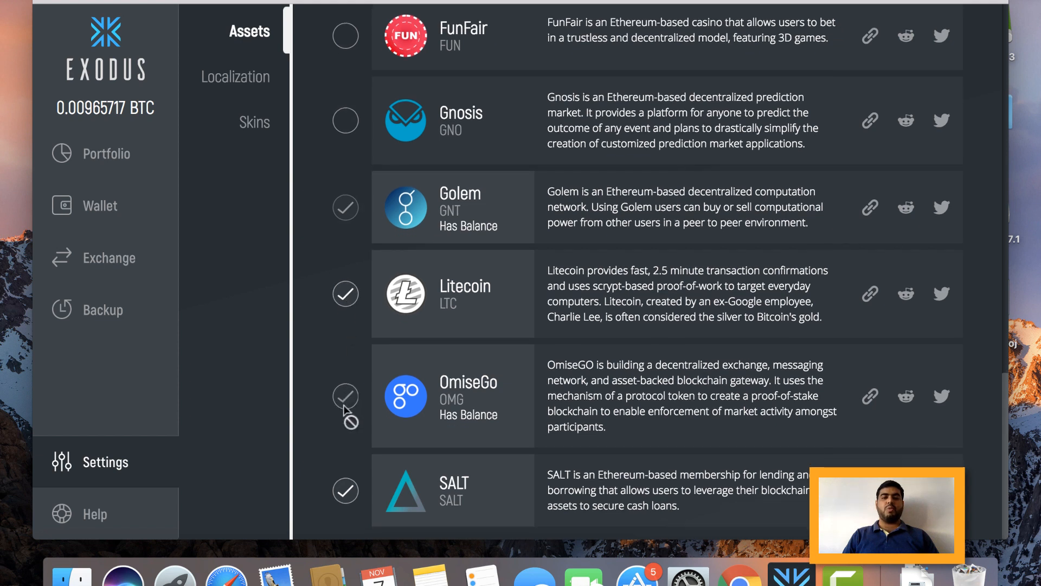
left_click(346, 493)
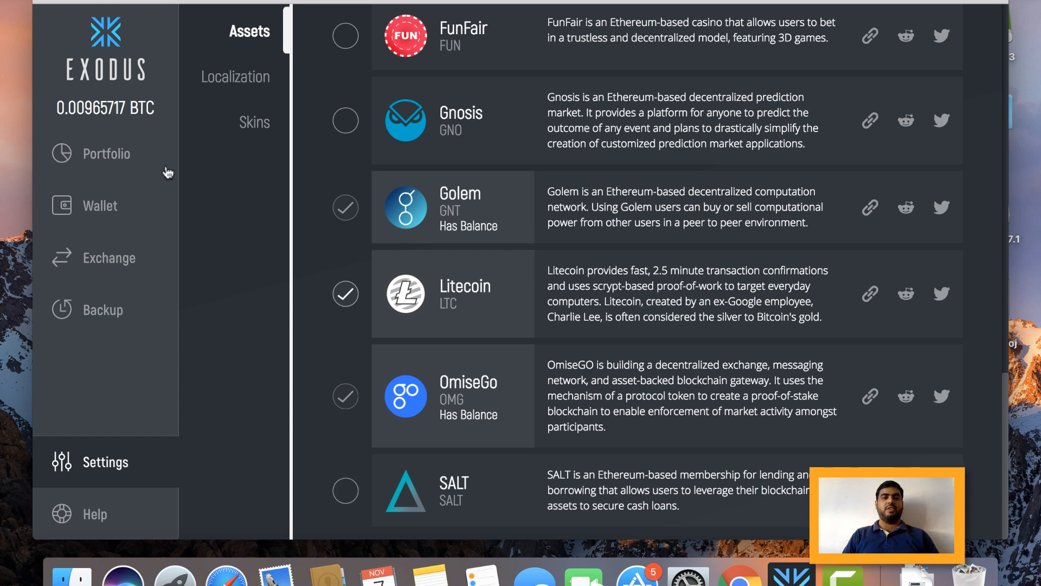
Return to the trimmed portfolio overview, then show the Bitcoin wallet view.
left_click(102, 153)
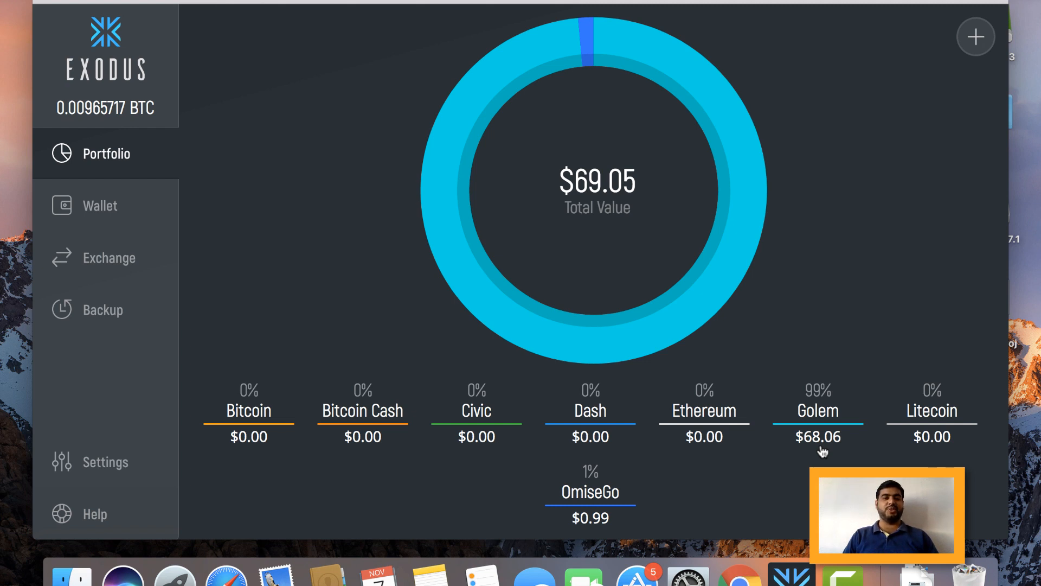
left_click(116, 213)
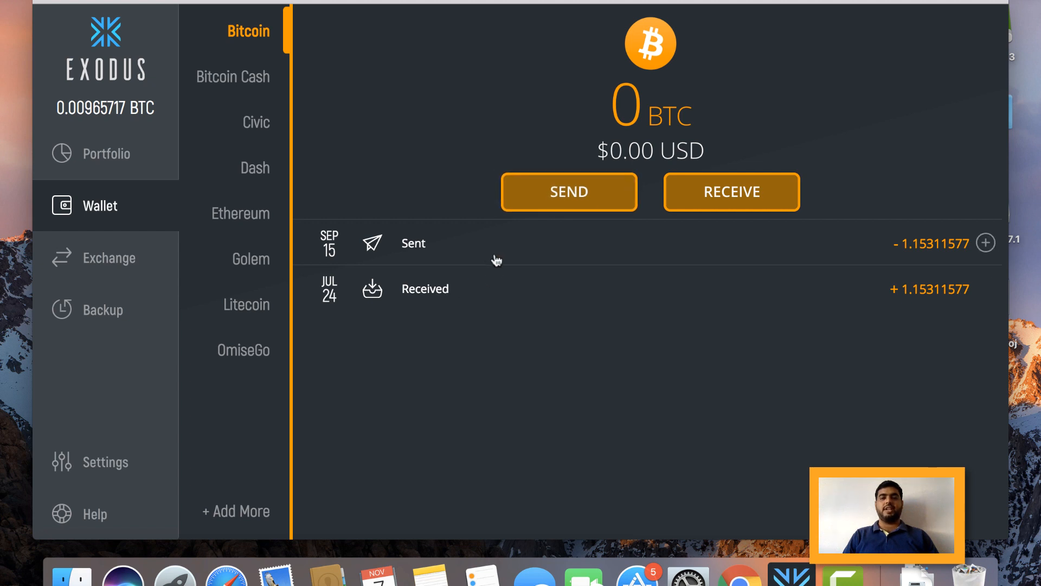
Expand the received Bitcoin transaction, then browse Bitcoin Cash, Dash and Golem wallets and the Golem receipt details.
left_click(465, 288)
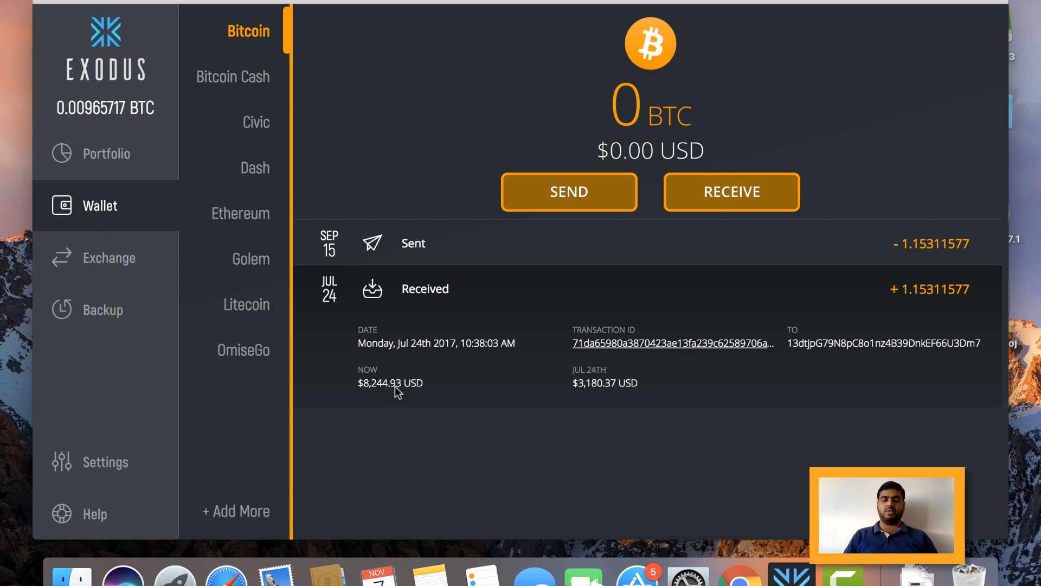
left_click(226, 78)
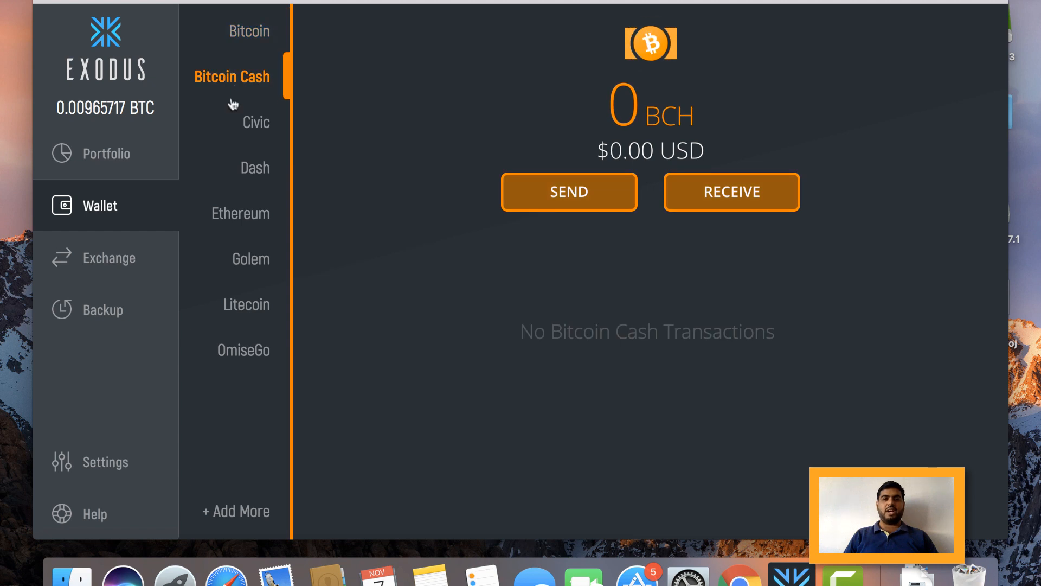
left_click(256, 122)
left_click(254, 168)
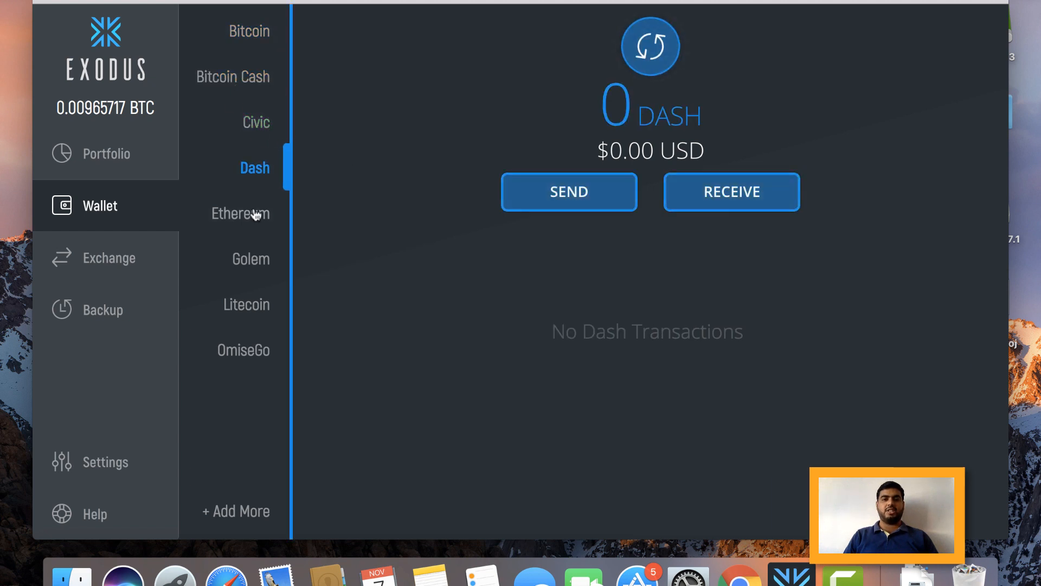
left_click(256, 214)
left_click(251, 262)
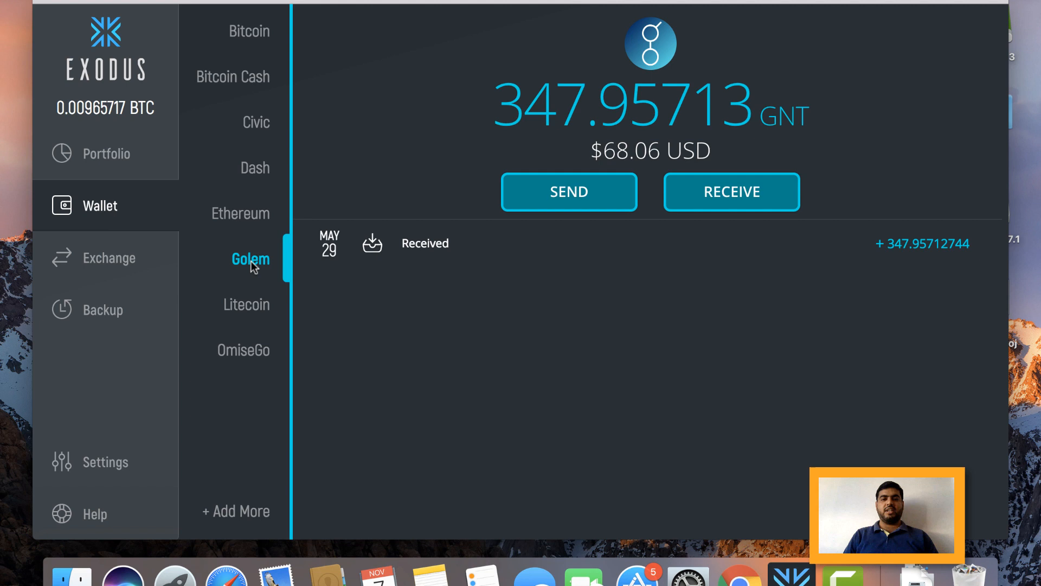
left_click(420, 248)
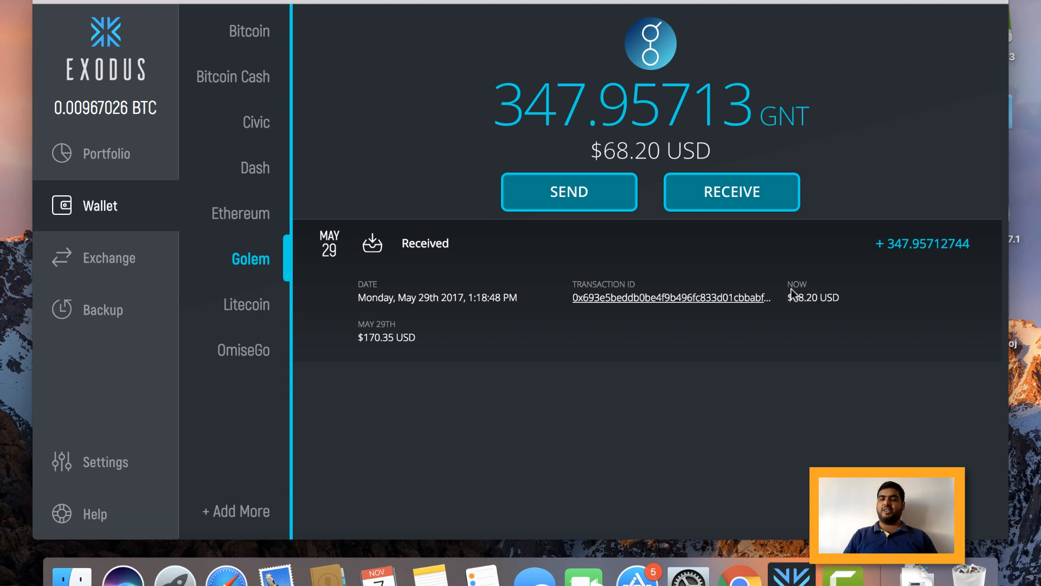
Visit the OmiseGo wallet and finish back on the Bitcoin wallet.
left_click(252, 316)
left_click(248, 352)
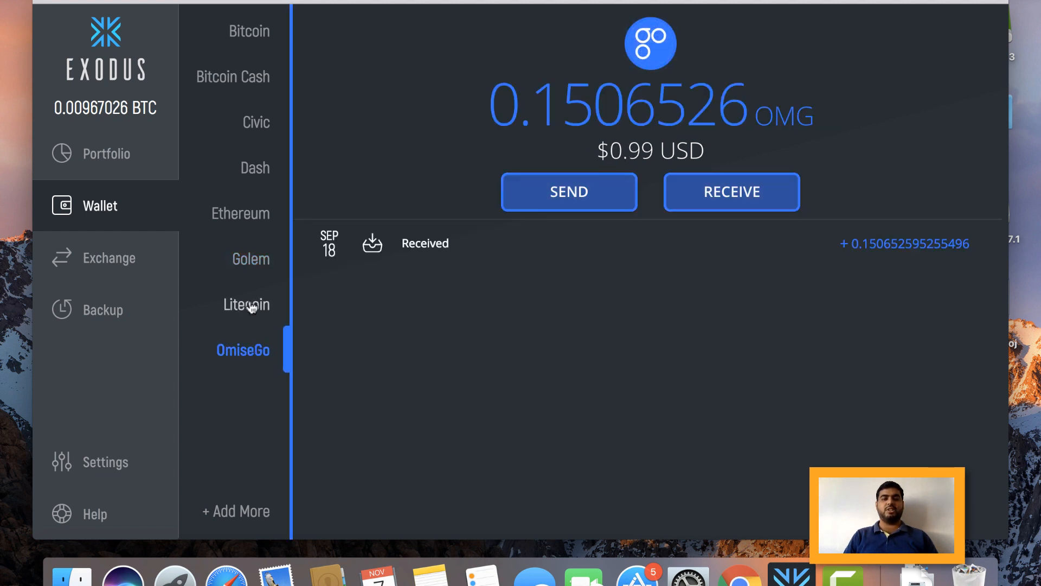
left_click(248, 32)
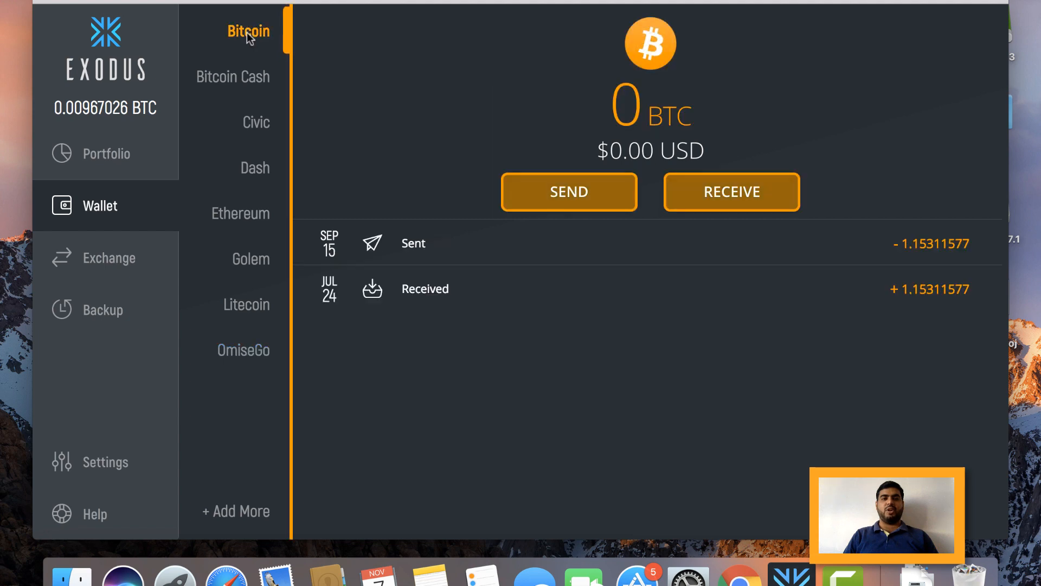
Glance at the Bitcoin send form, then copy the Bitcoin receiving address and close the dialog.
left_click(548, 206)
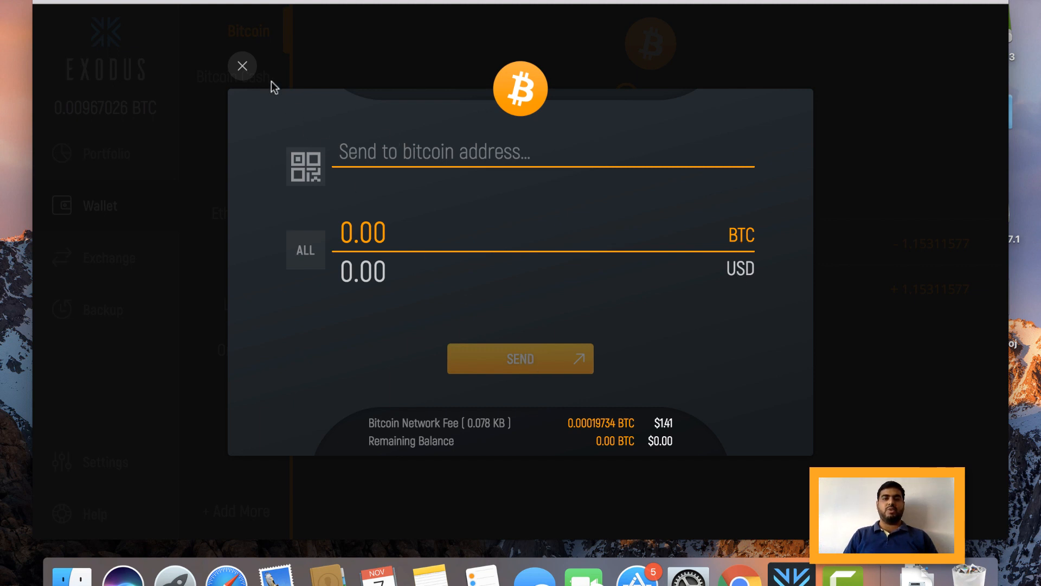
left_click(243, 66)
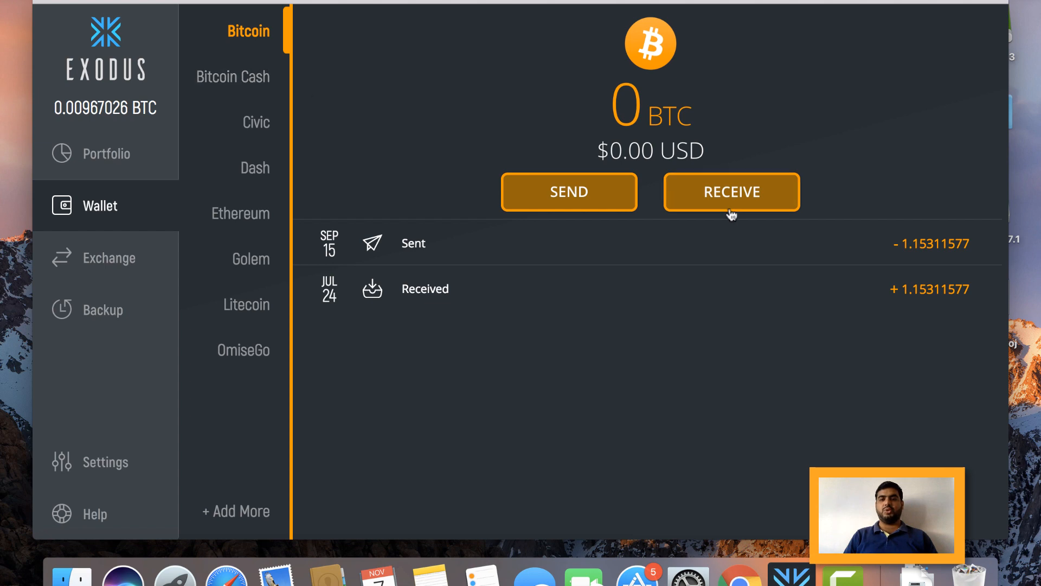
left_click(732, 191)
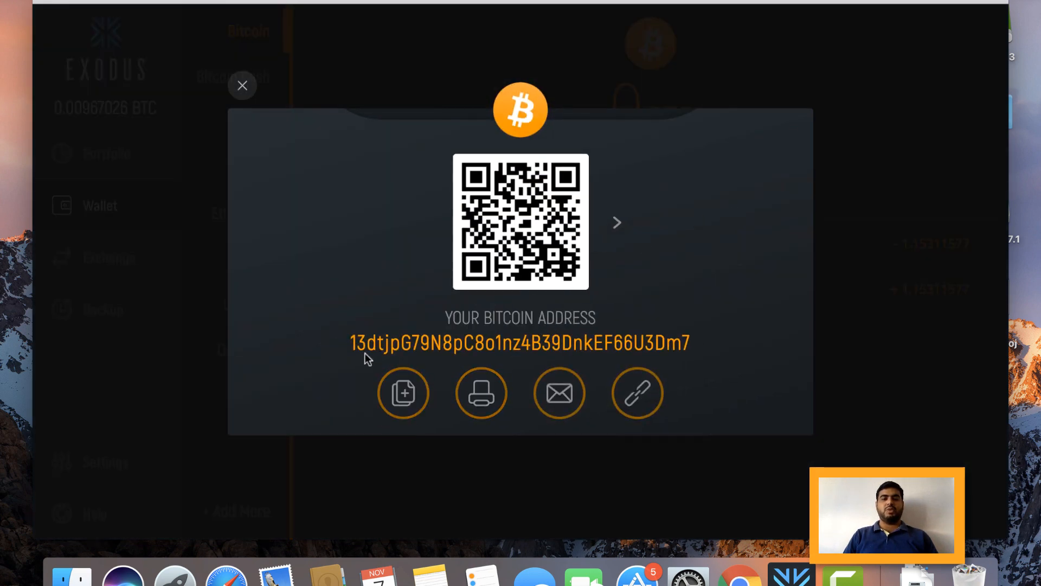
left_click(404, 394)
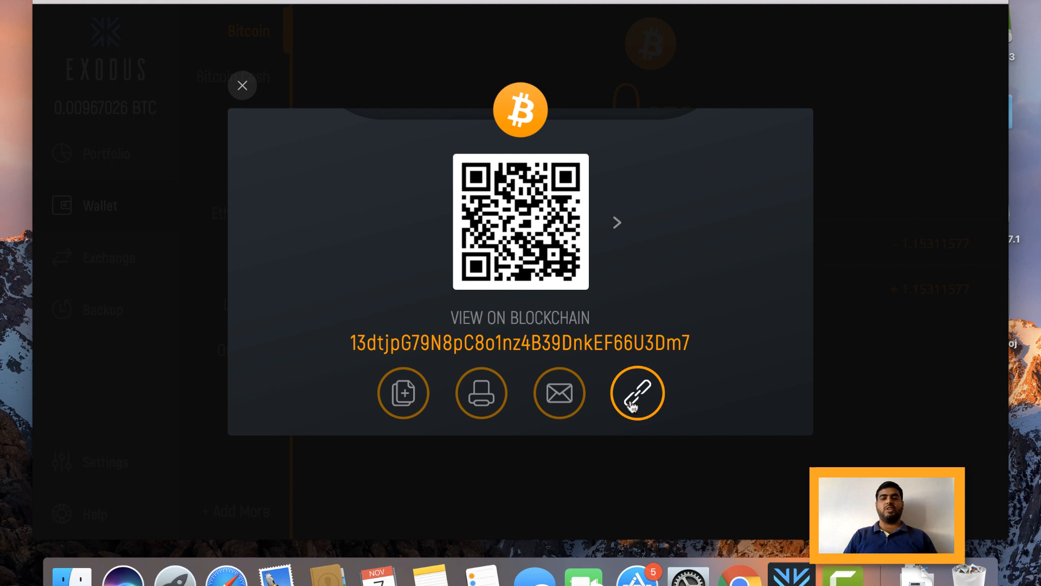
left_click(242, 85)
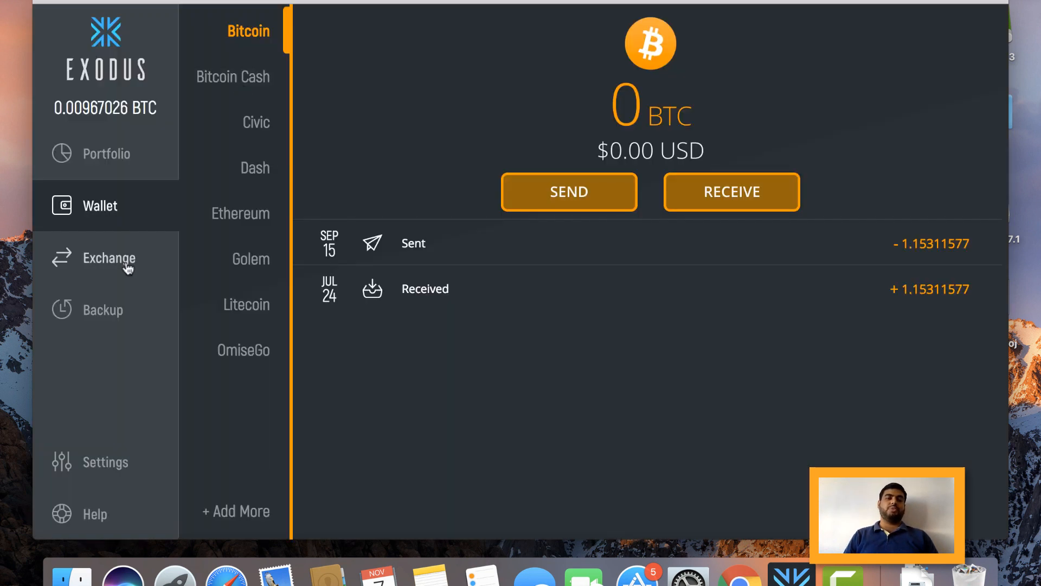
In the Exchange screen, review the source and receive currency lists, keeping Bitcoin to Ethereum.
left_click(128, 266)
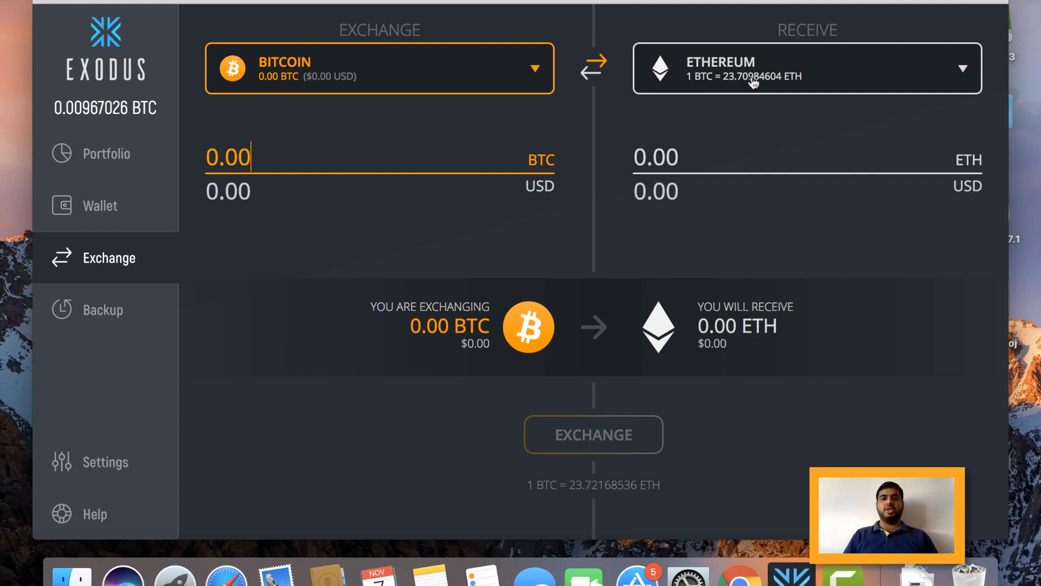
left_click(494, 80)
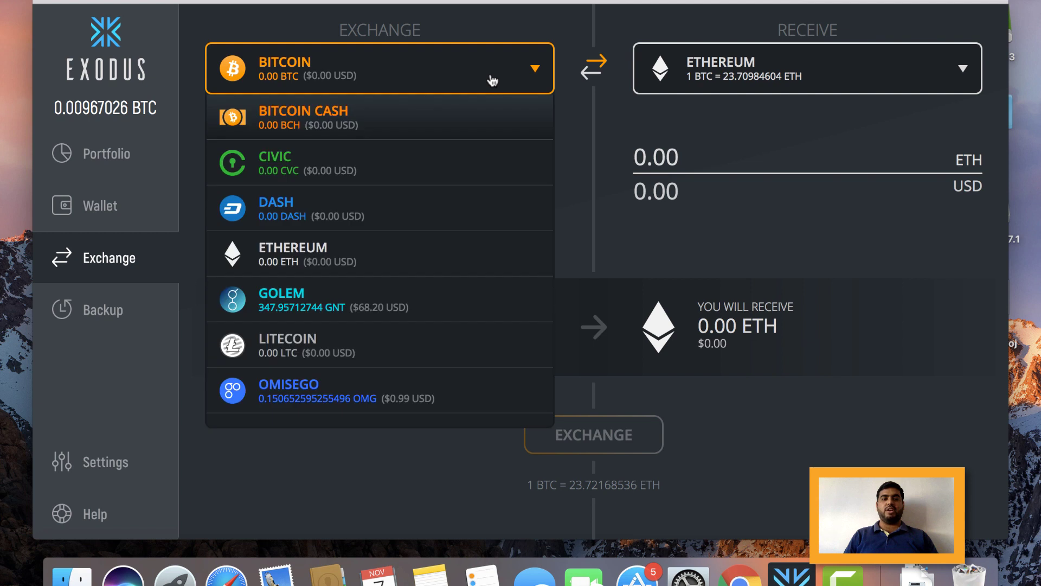
left_click(419, 209)
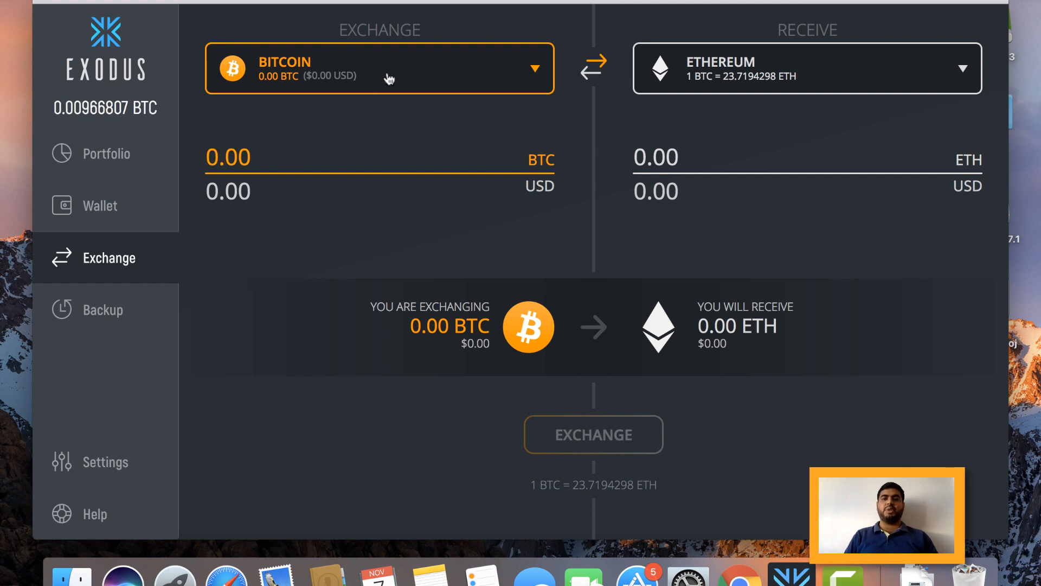
left_click(865, 82)
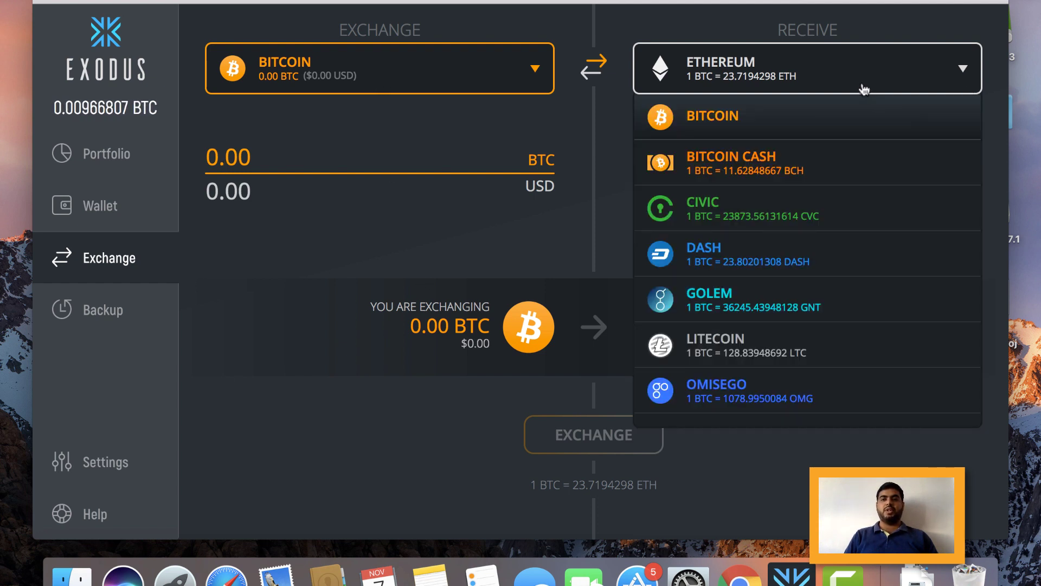
left_click(831, 82)
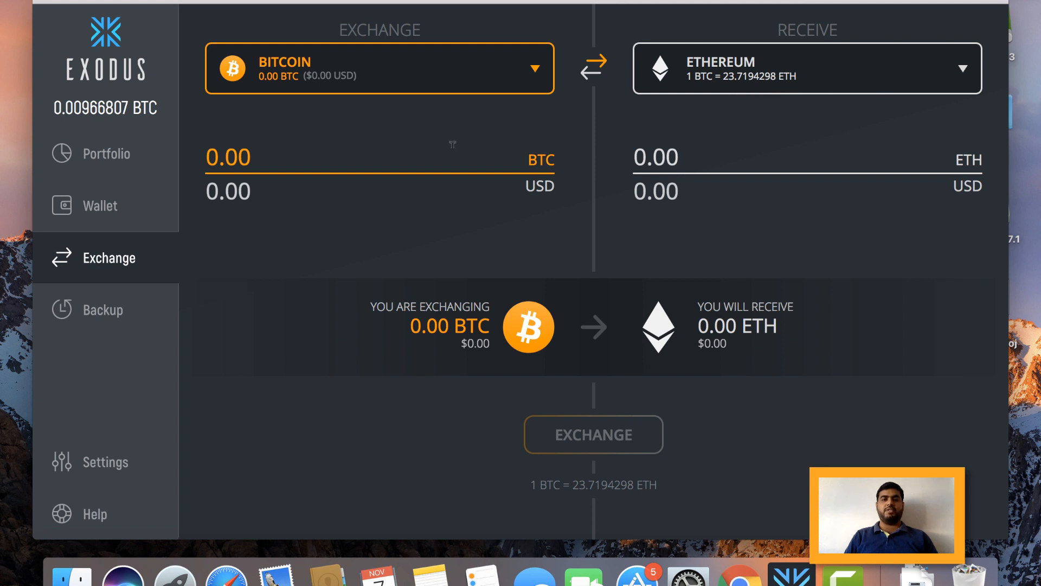
Enter $50 as the dollar amount of Bitcoin to exchange, which reports not enough funds.
double_click(214, 153)
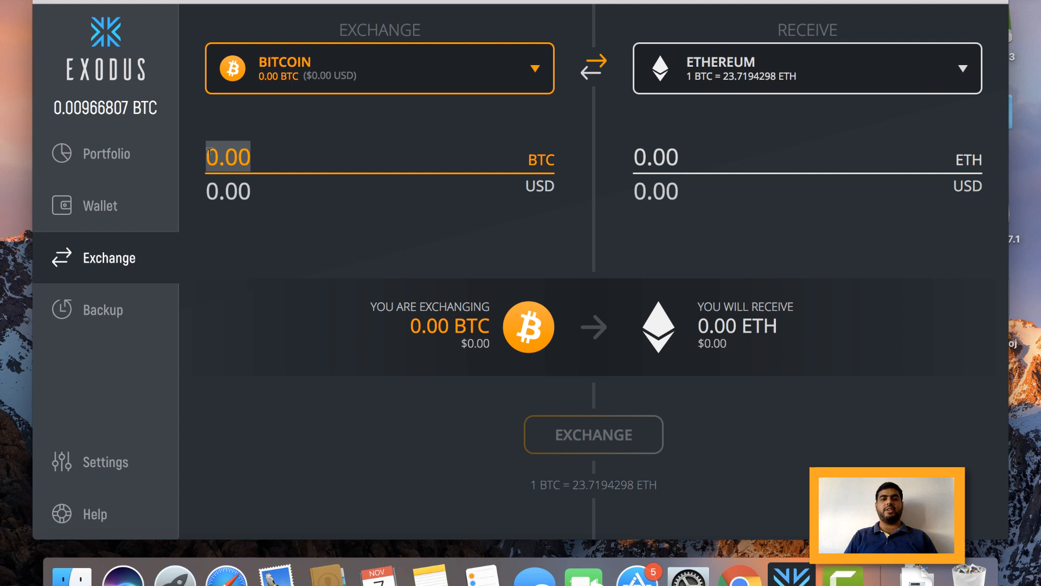
left_click(207, 159)
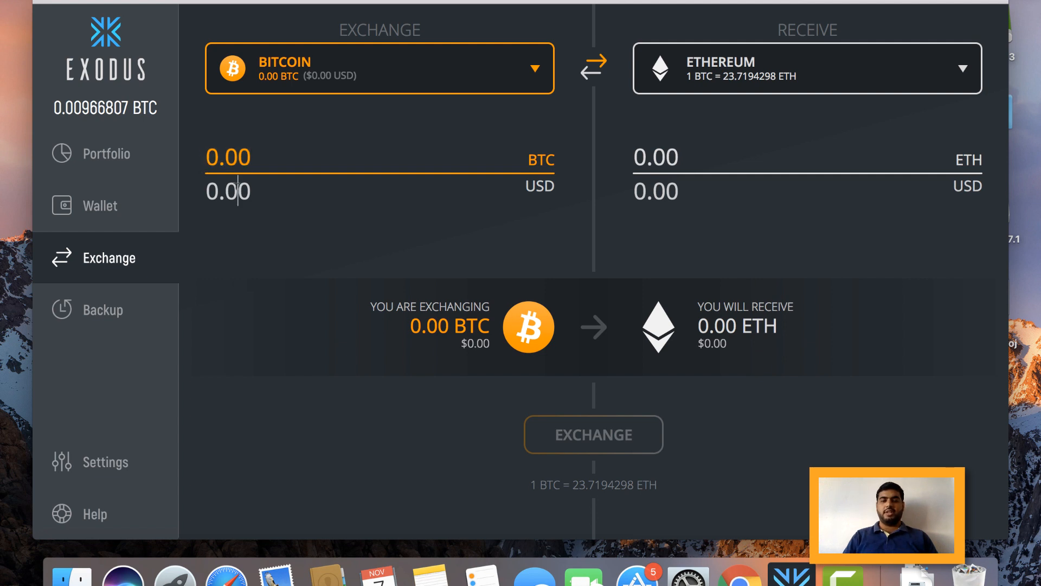
left_click(217, 190)
key("BackSpace")
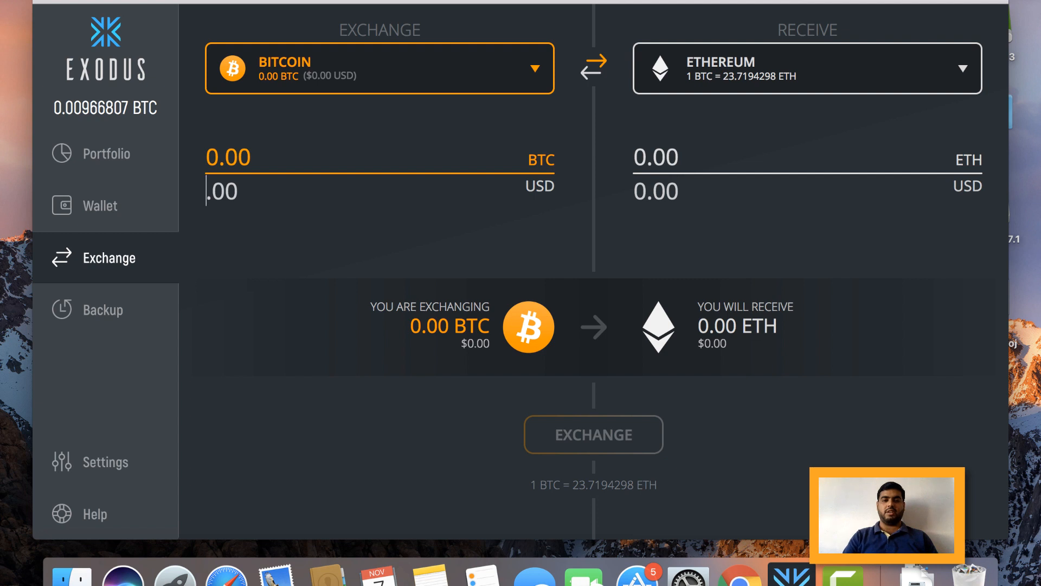
type("50")
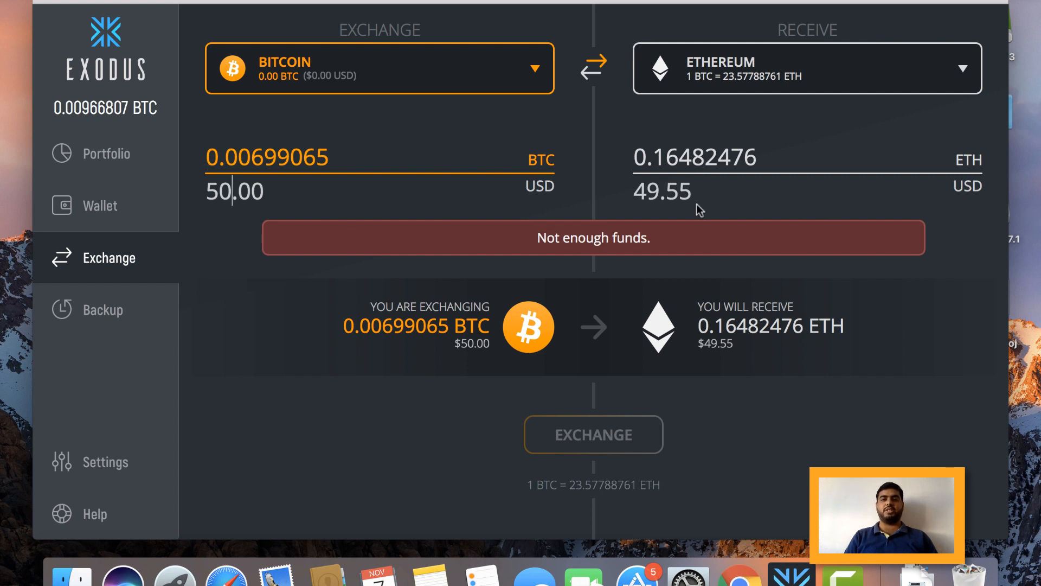
left_click(224, 157)
left_click(209, 156)
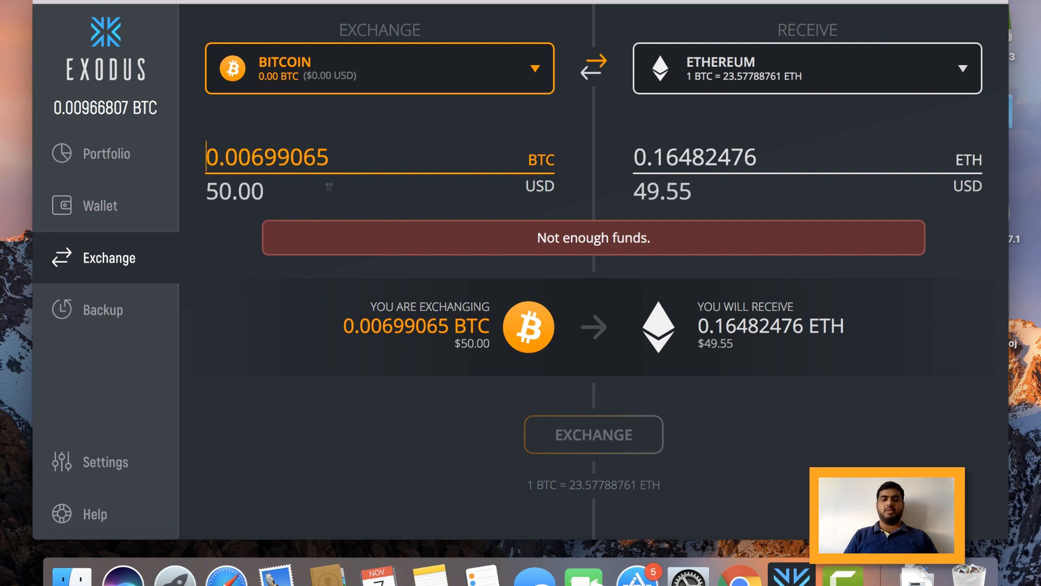
Bring up the Backup page reporting the backup is complete.
left_click(114, 311)
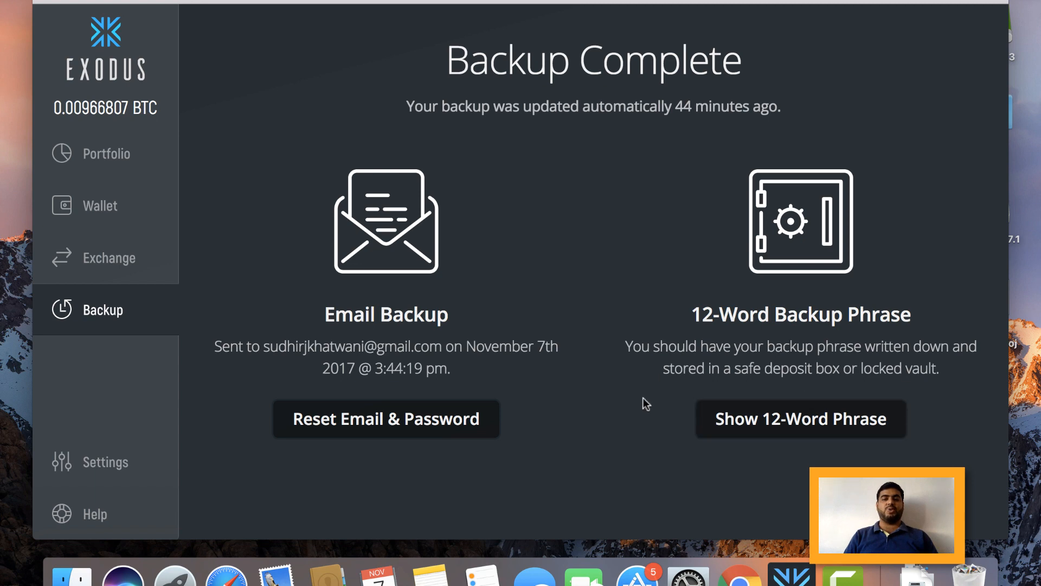
In Settings > Assets, re-show Aragon, Augur and BAT, then return to the portfolio overview.
left_click(96, 465)
scroll(395, 237, "down", 2)
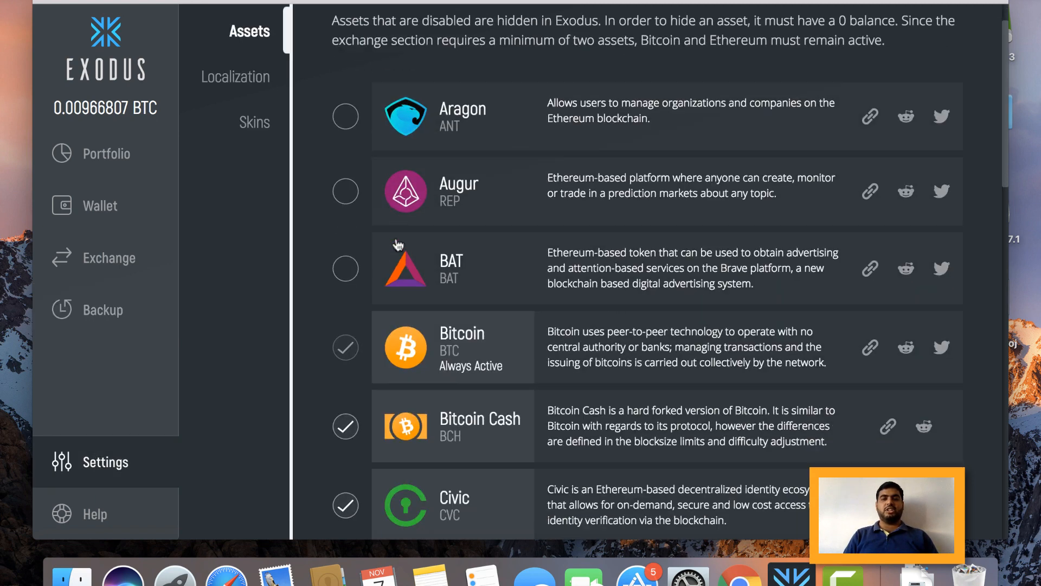
scroll(396, 237, "down", 1)
scroll(396, 237, "up", 3)
scroll(395, 236, "up", 2)
left_click(345, 185)
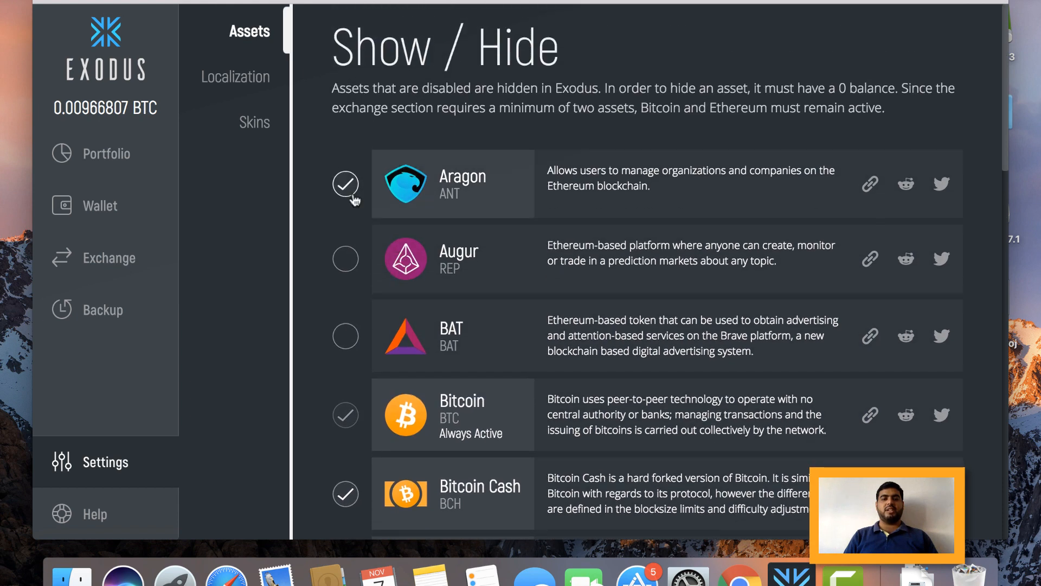
left_click(345, 259)
left_click(345, 336)
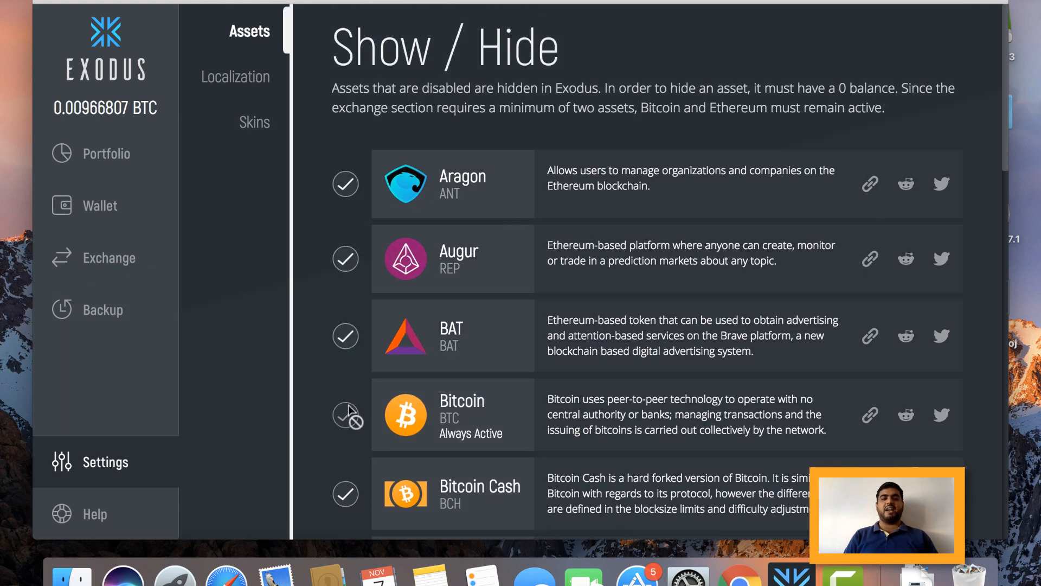
scroll(349, 456, "down", 3)
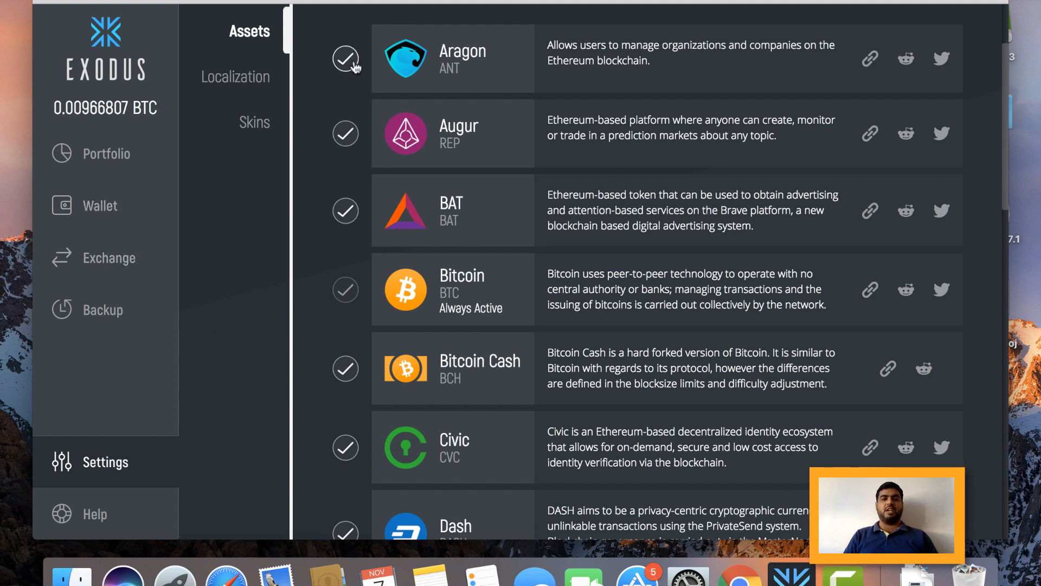
left_click(126, 158)
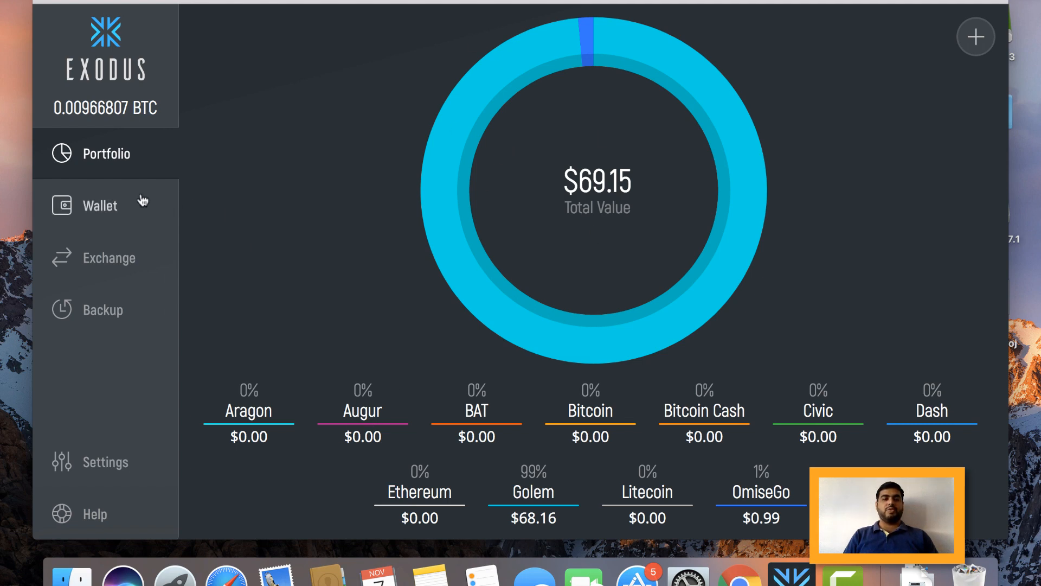
Review the display currency list under Localization and keep US dollar selected.
left_click(110, 468)
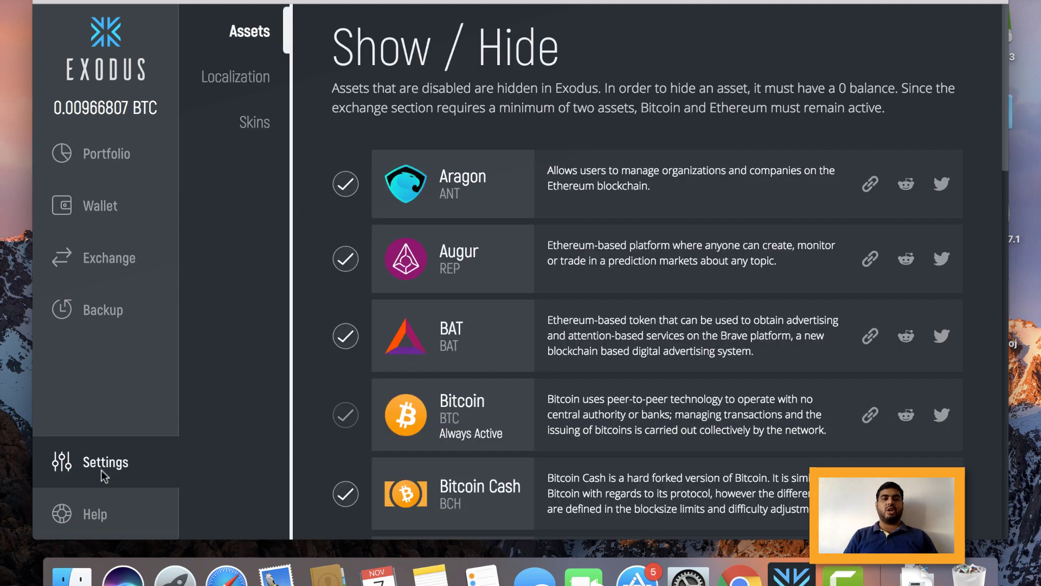
left_click(231, 77)
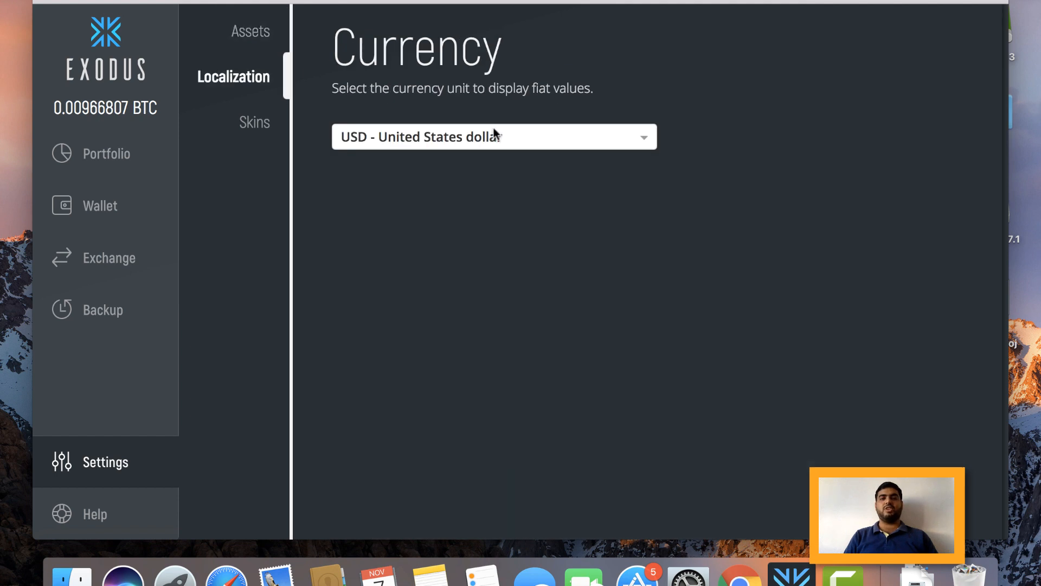
left_click(516, 139)
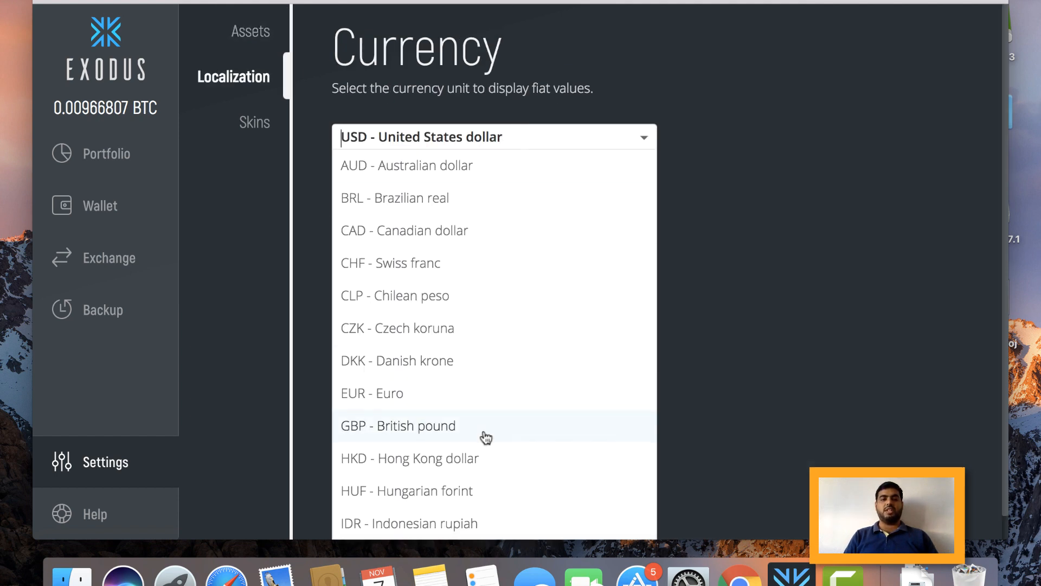
scroll(486, 438, "down", 5)
scroll(486, 438, "down", 5)
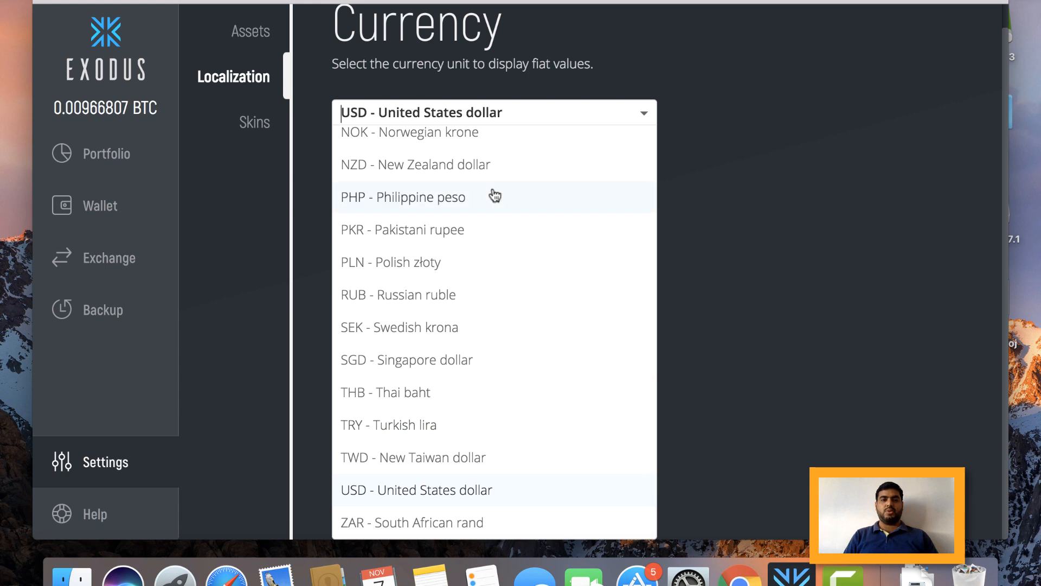
scroll(495, 196, "up", 10)
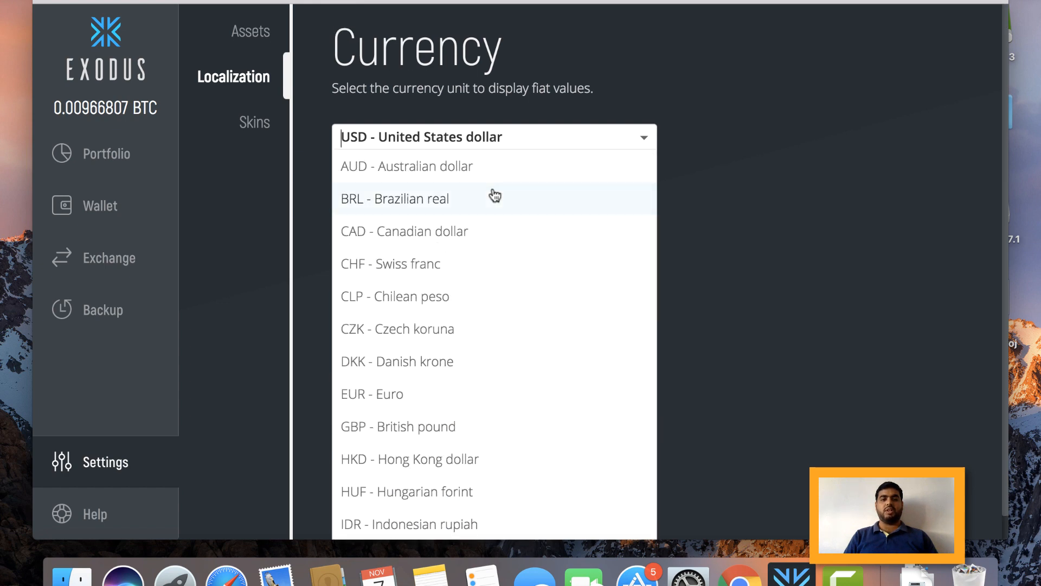
scroll(494, 358, "down", 5)
scroll(502, 242, "down", 2)
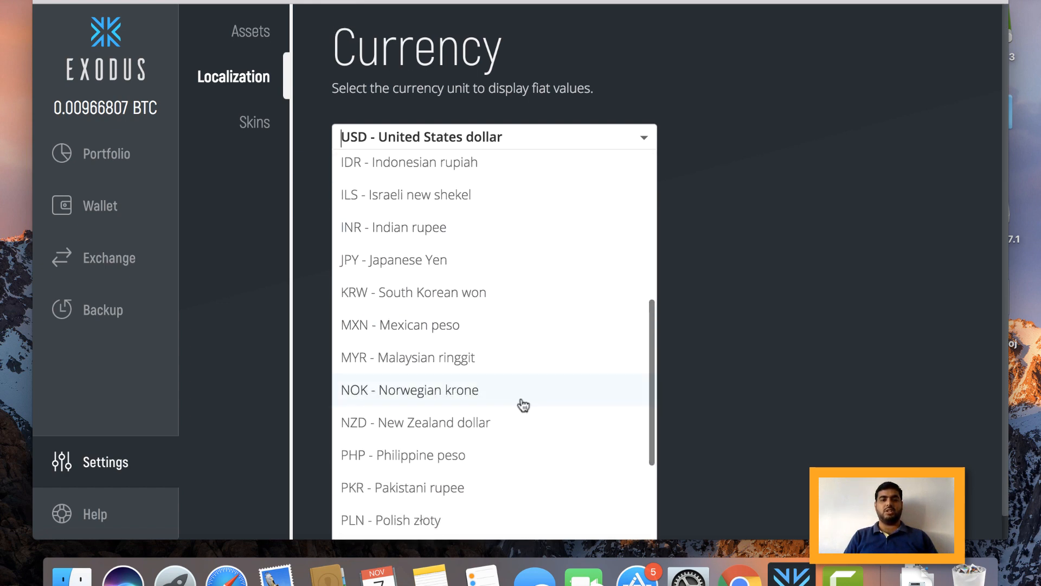
scroll(524, 404, "down", 2)
scroll(523, 404, "down", 6)
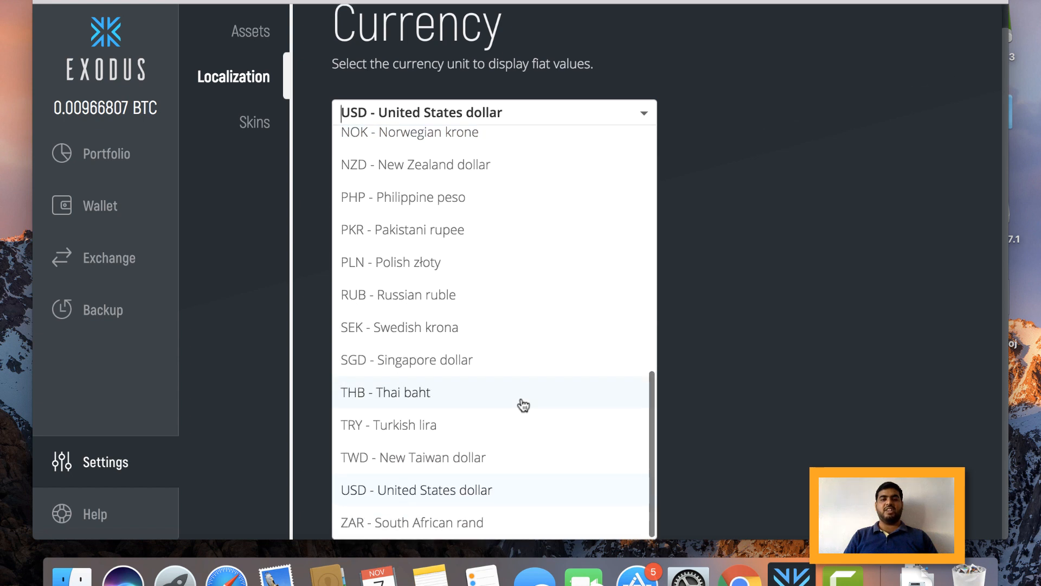
left_click(524, 405)
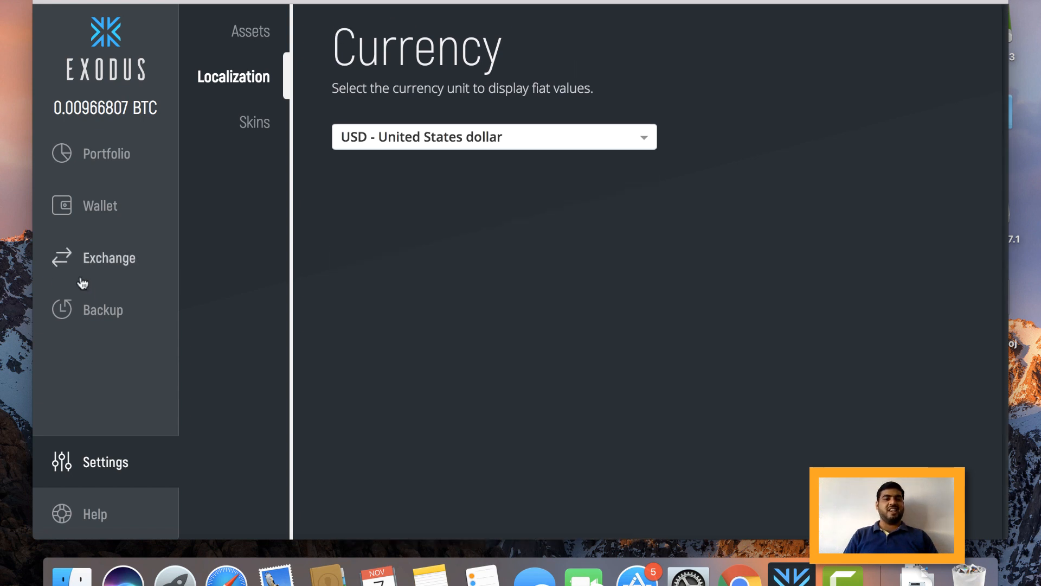
Apply the Argyle texture background, then try the ShapeShift theme.
left_click(248, 122)
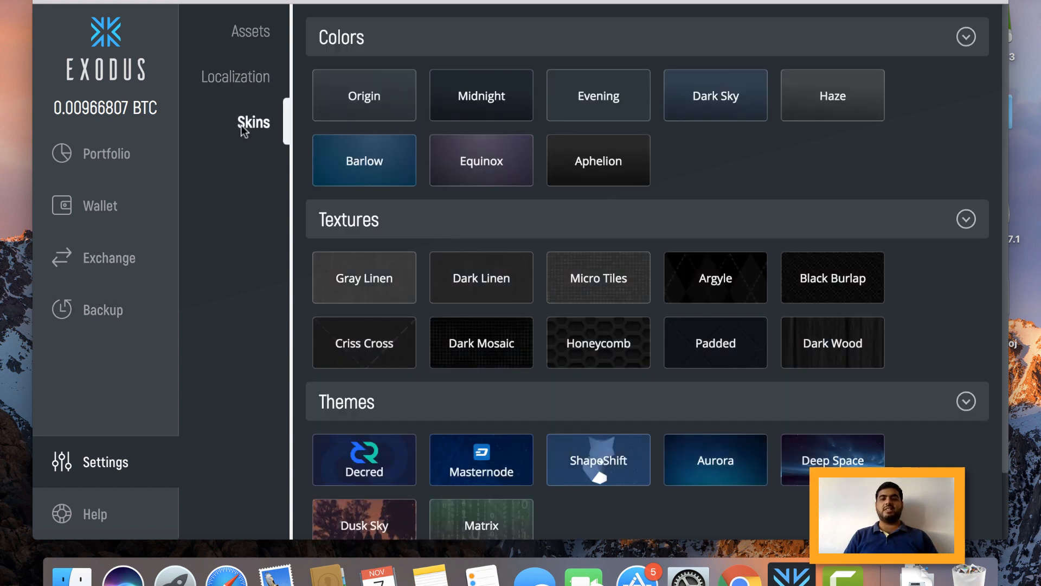
scroll(630, 310, "down", 3)
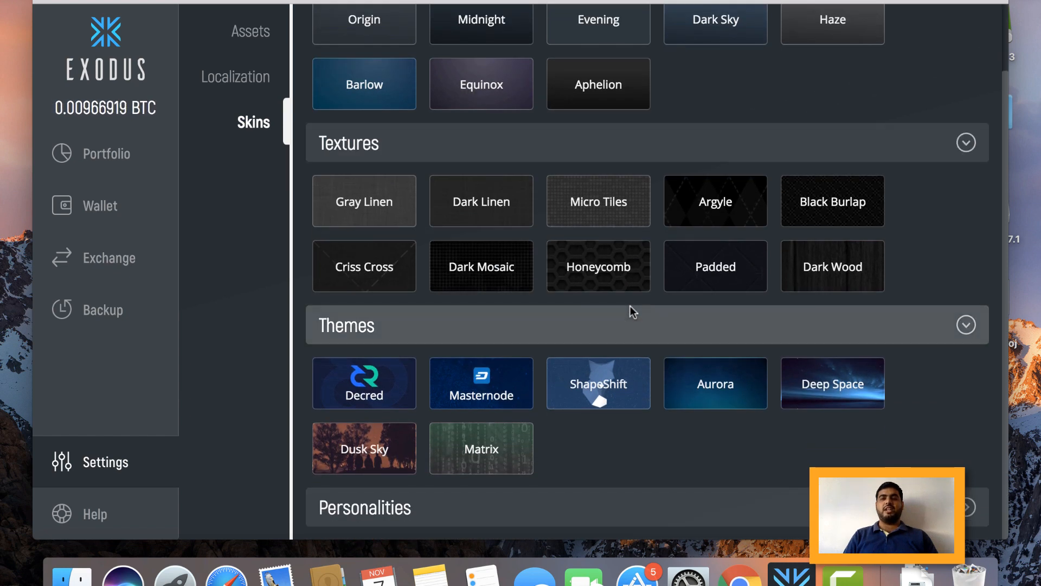
scroll(631, 307, "up", 3)
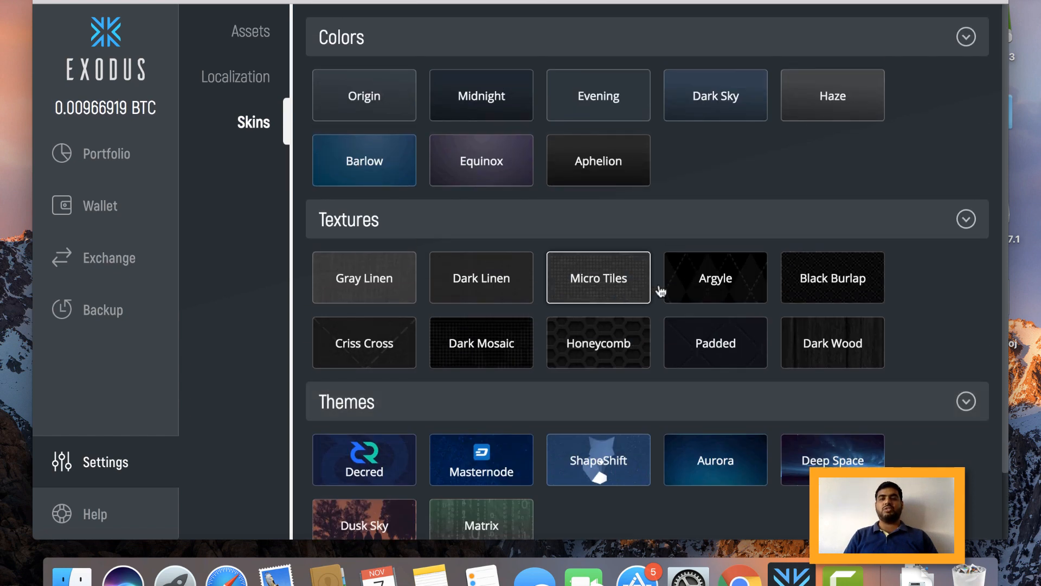
left_click(714, 288)
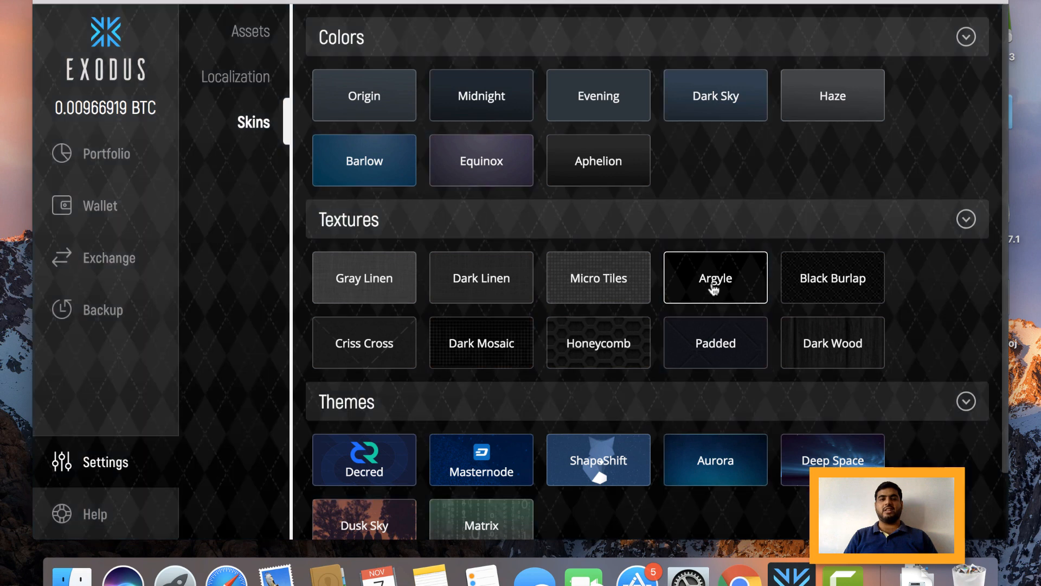
left_click(600, 474)
Try the Masternode and Decred themes, then return to the Argyle texture.
left_click(476, 468)
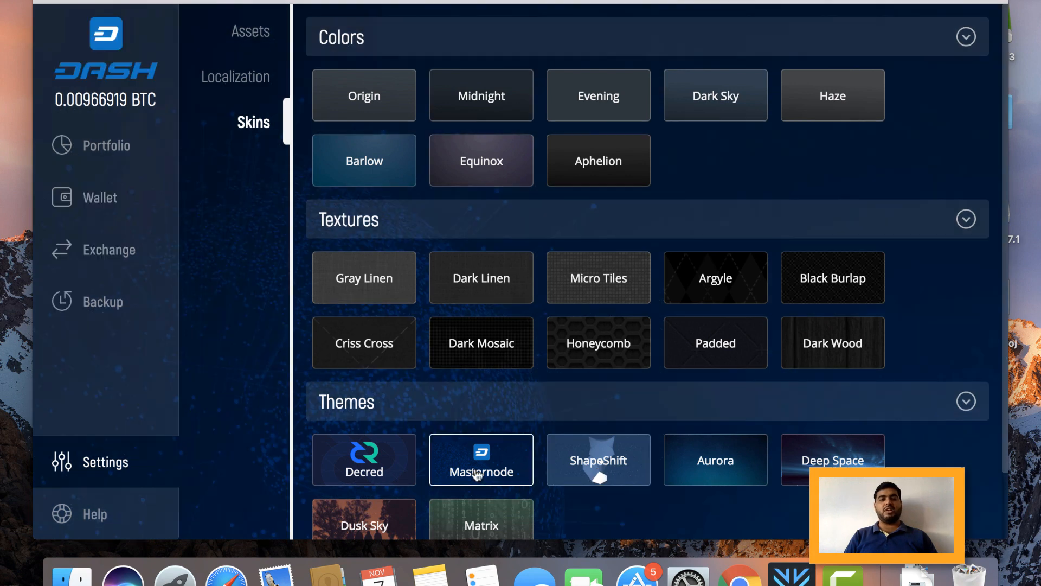
left_click(370, 468)
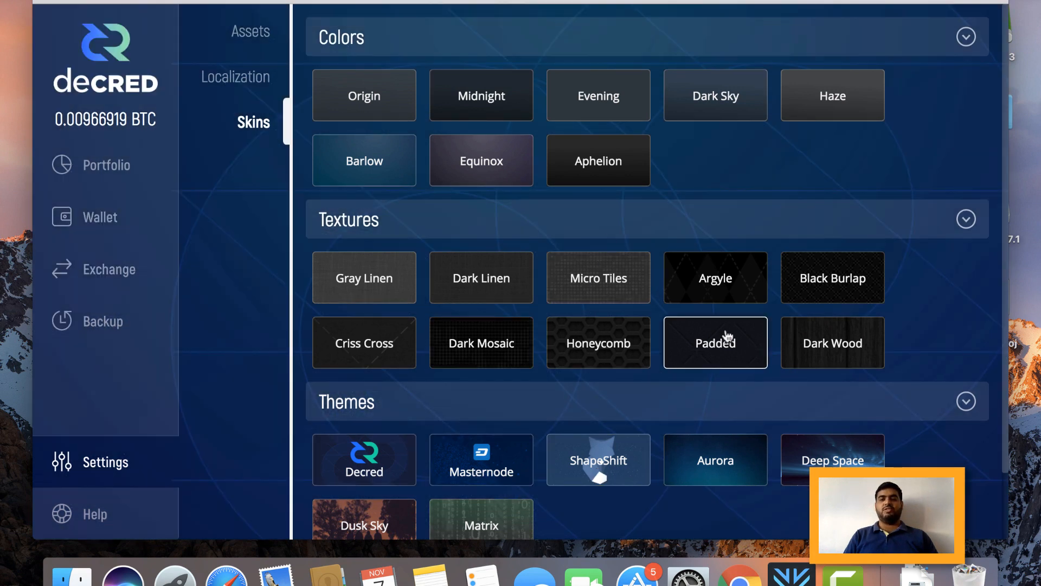
left_click(698, 289)
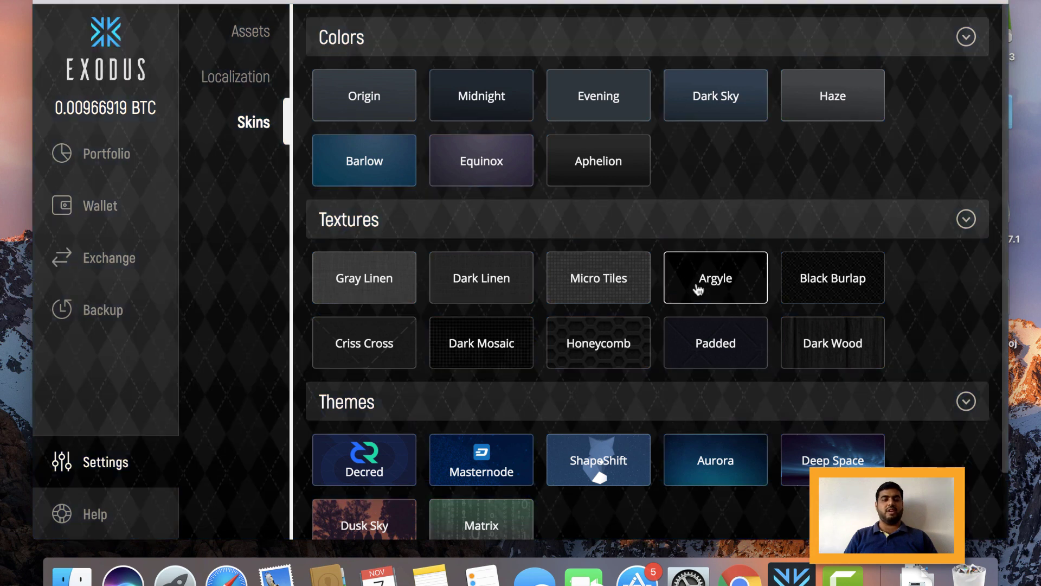
Go to the Help page and browse its frequently asked questions.
left_click(96, 519)
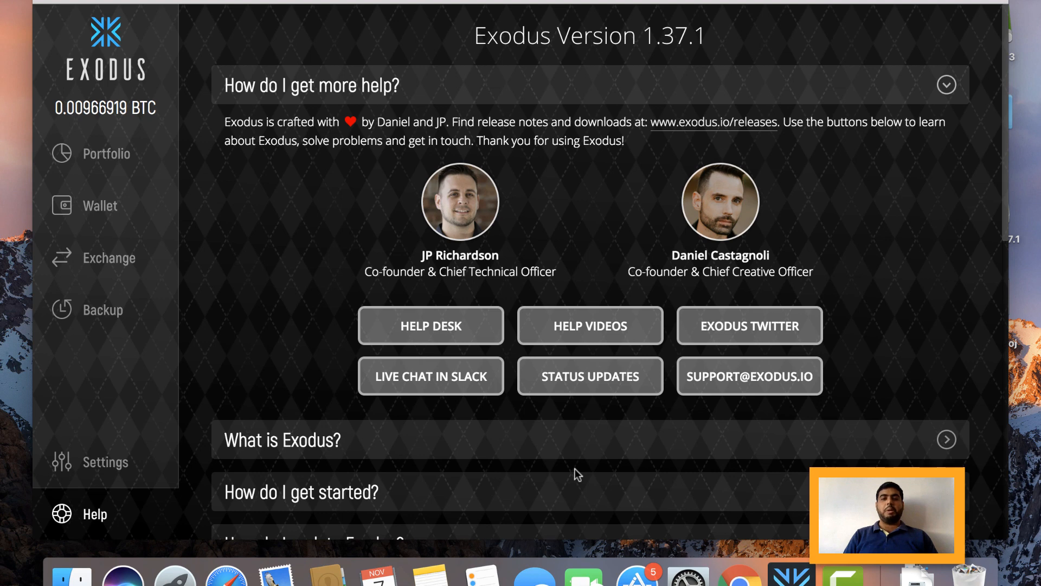
scroll(575, 469, "down", 3)
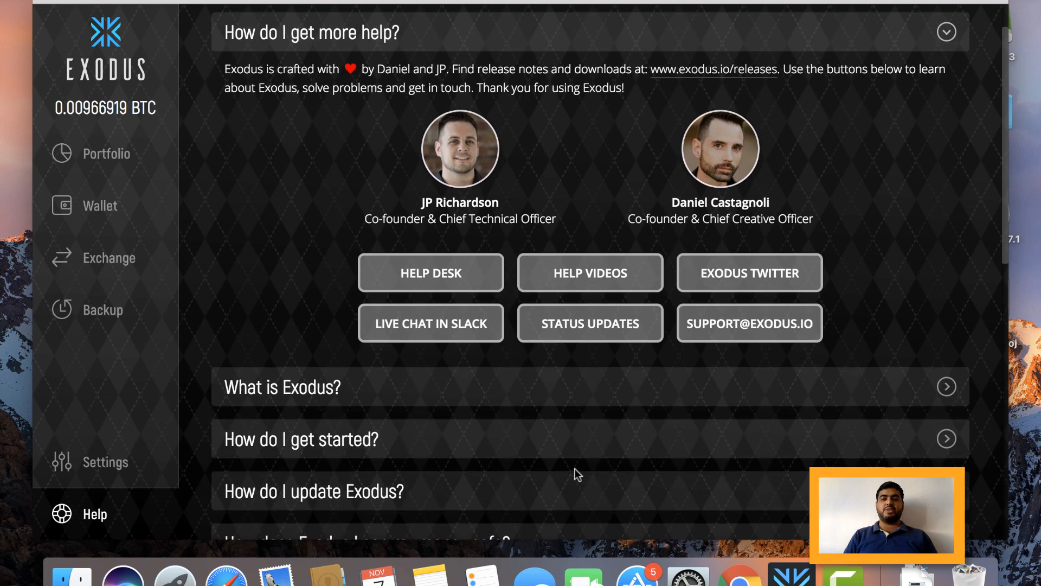
scroll(576, 469, "down", 2)
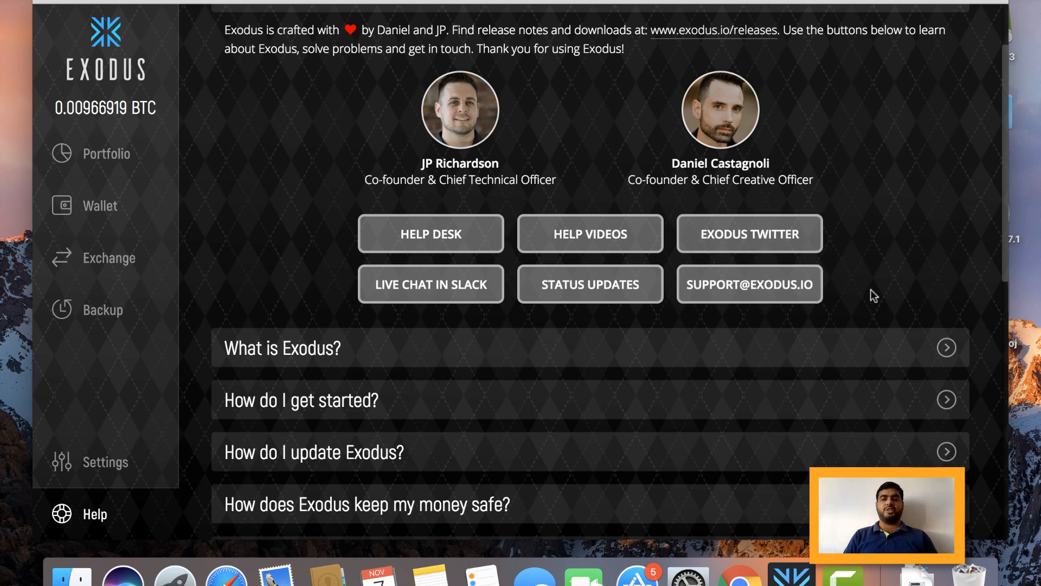
scroll(871, 290, "down", 3)
scroll(872, 289, "down", 3)
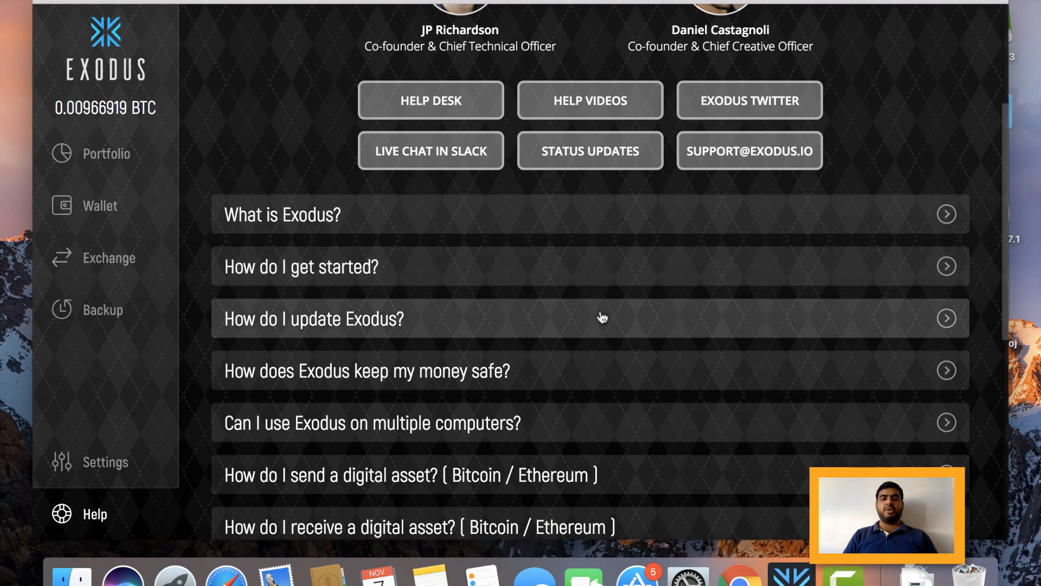
scroll(588, 323, "down", 5)
scroll(587, 324, "down", 2)
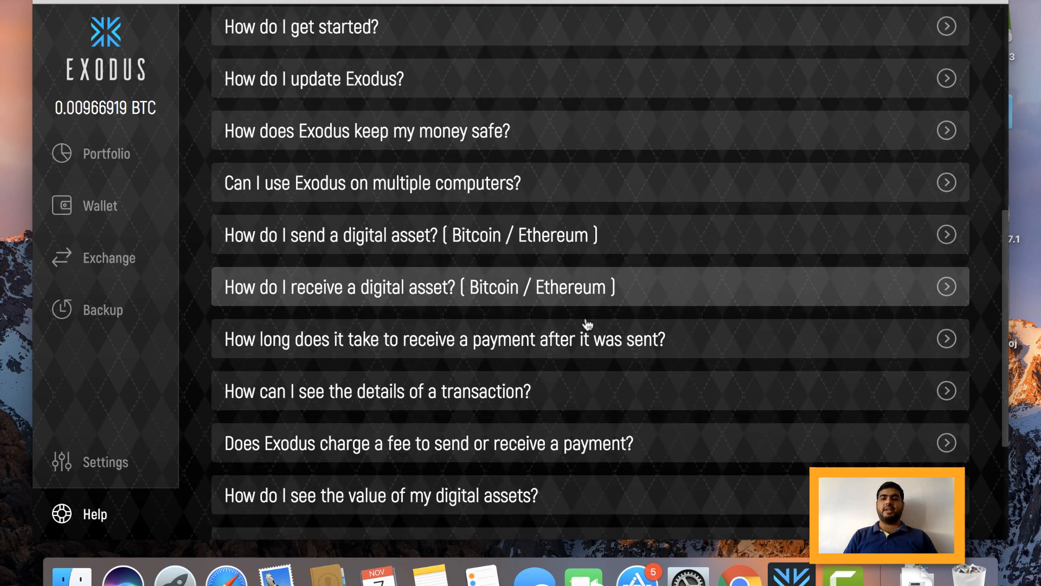
scroll(588, 324, "down", 2)
scroll(588, 324, "down", 1)
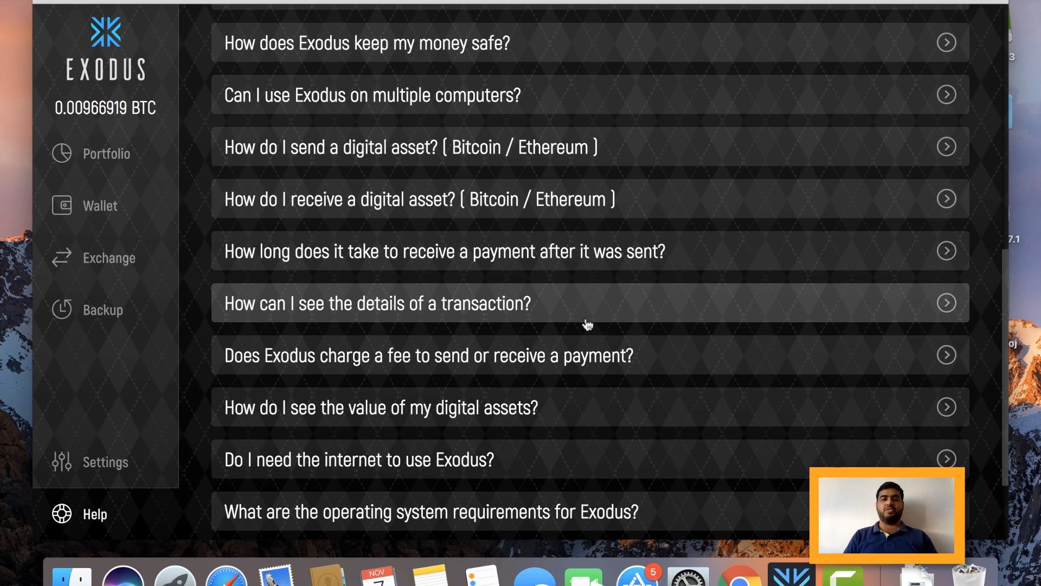
scroll(587, 324, "down", 2)
scroll(587, 324, "down", 2)
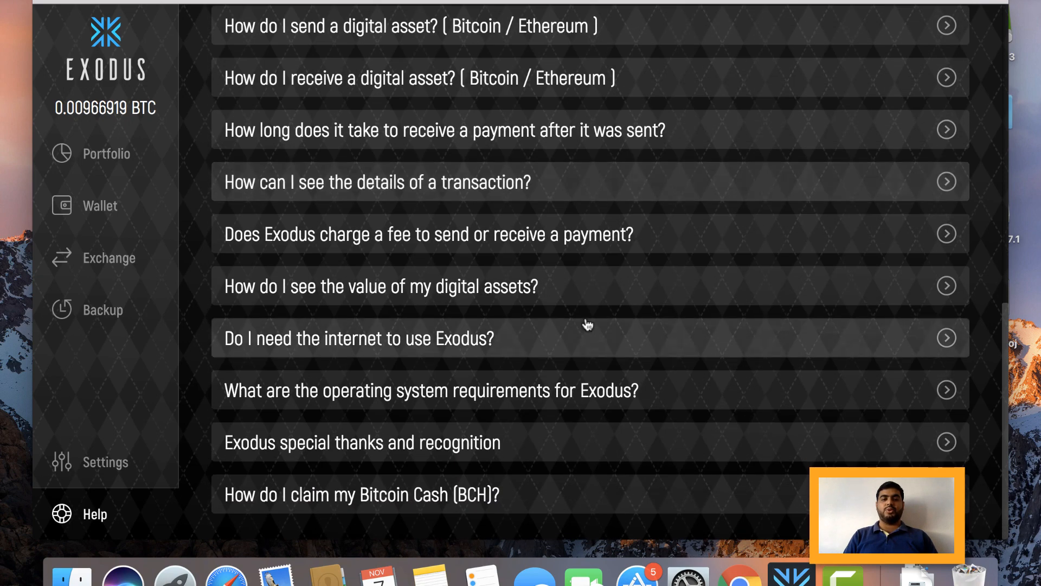
scroll(588, 324, "up", 3)
scroll(587, 324, "up", 5)
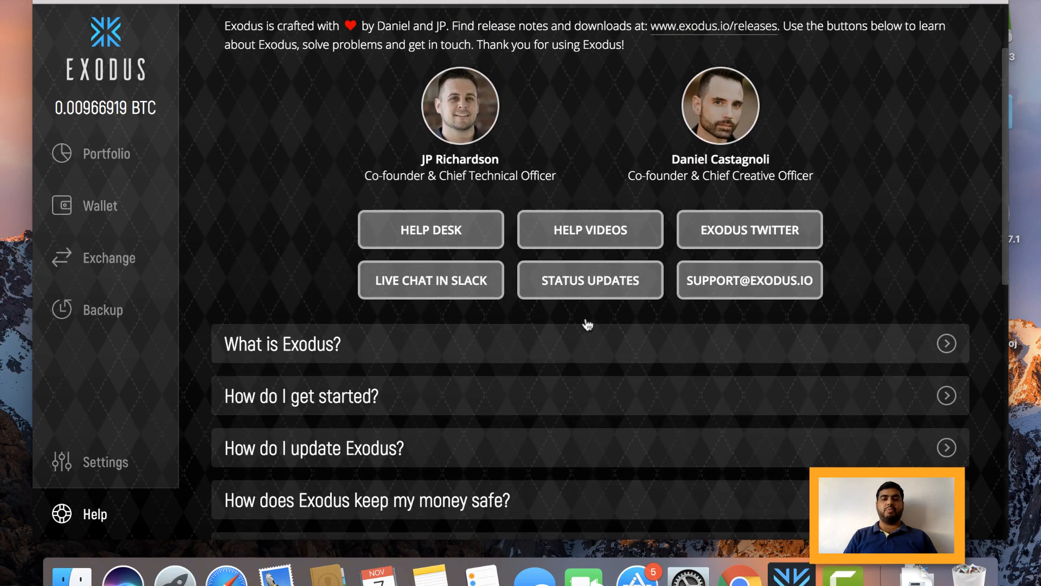
scroll(587, 324, "up", 2)
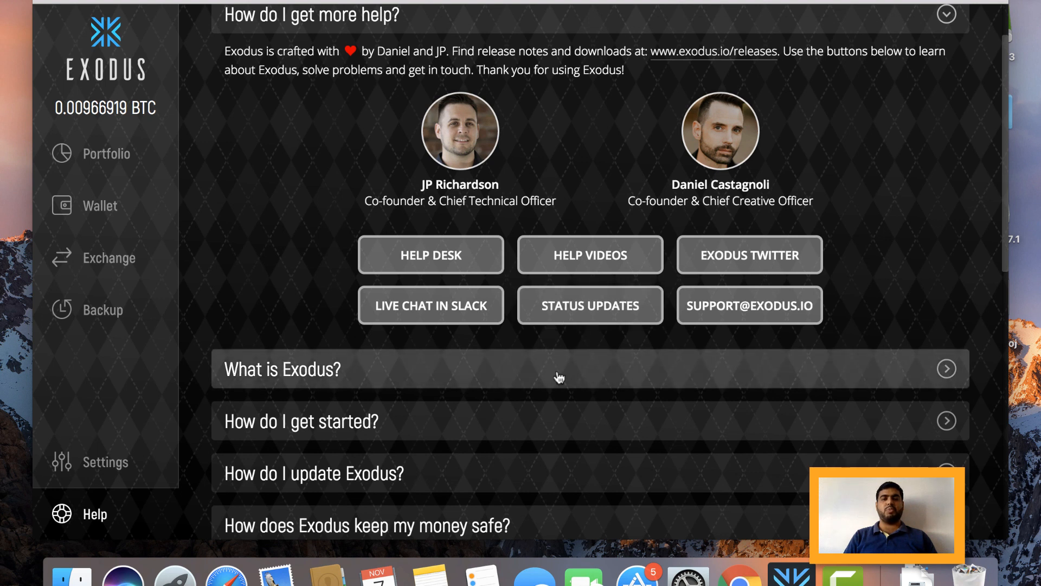